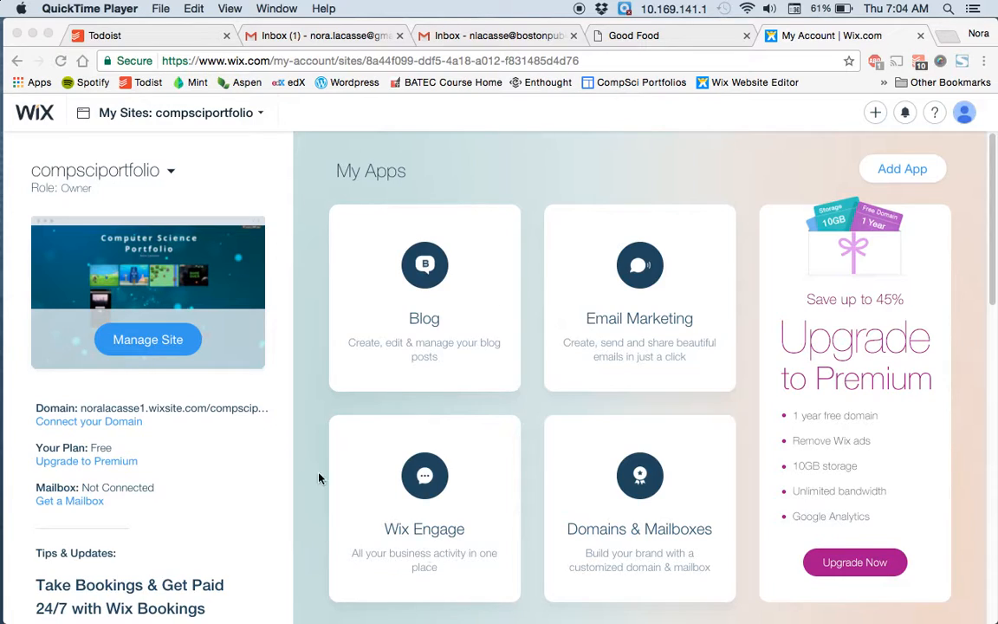
Open the compsciportfolio site in the website editor and look over the project images on its Home page
click(147, 342)
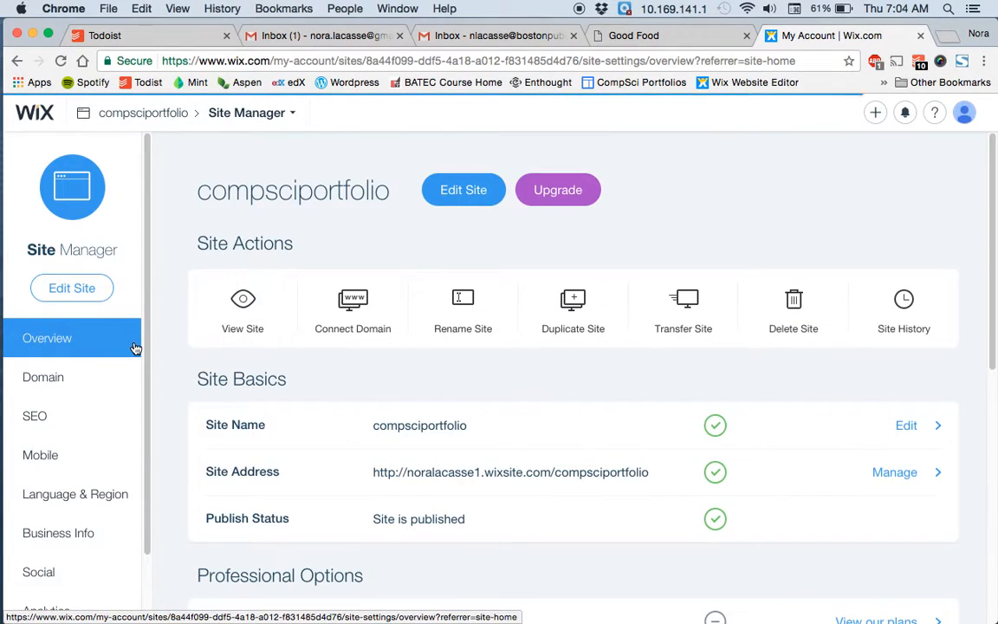
click(461, 198)
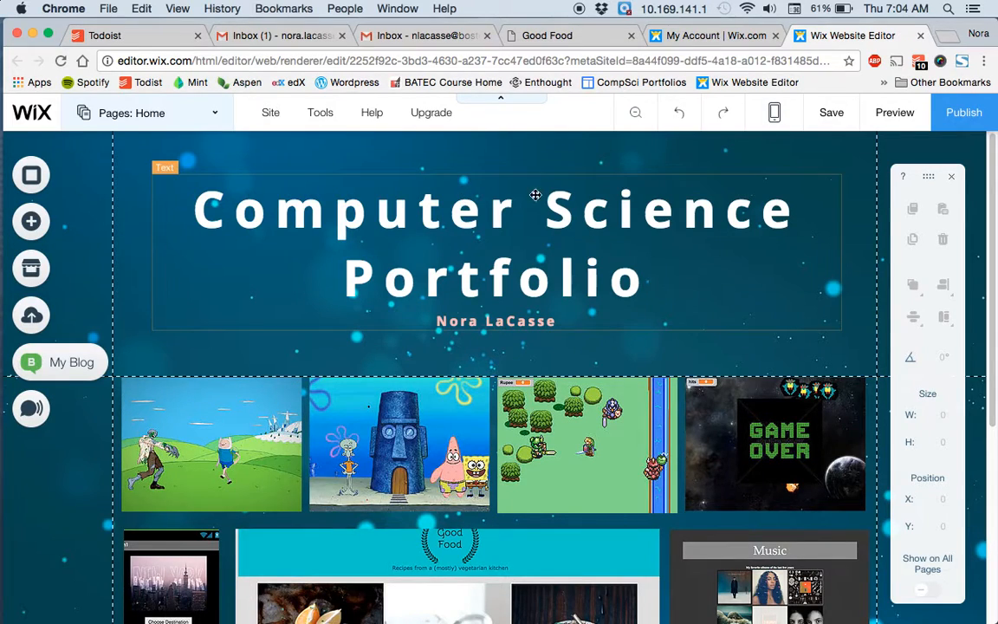
scroll(450, 413, down, 5)
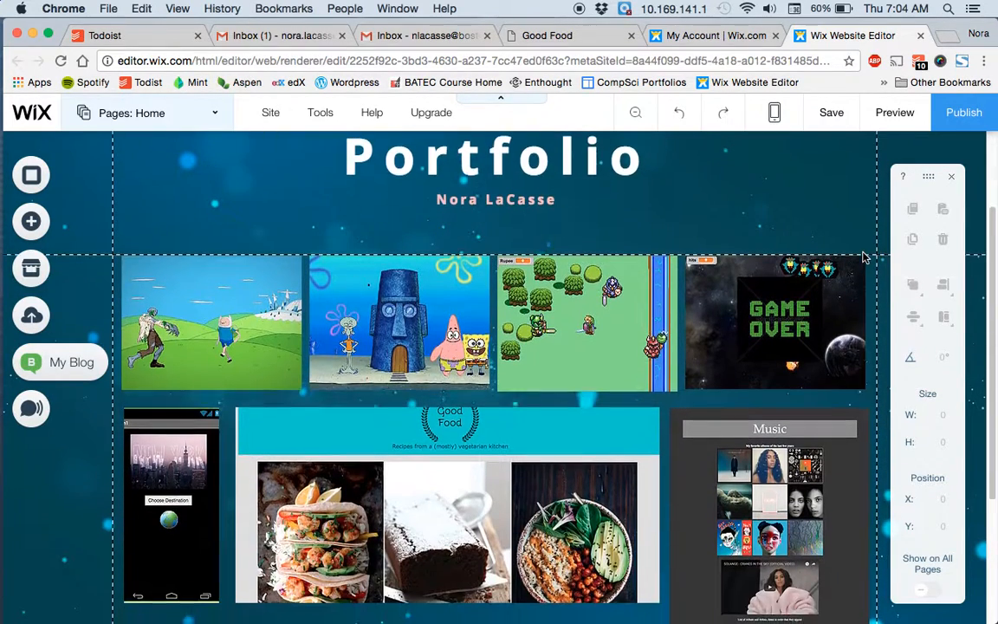
scroll(382, 442, down, 1)
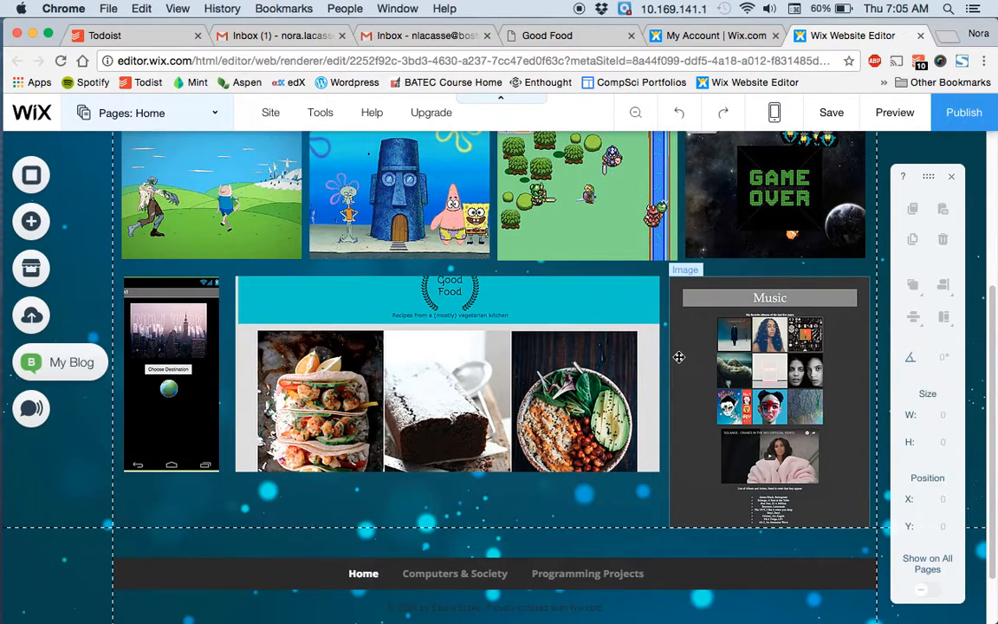
scroll(628, 358, up, 5)
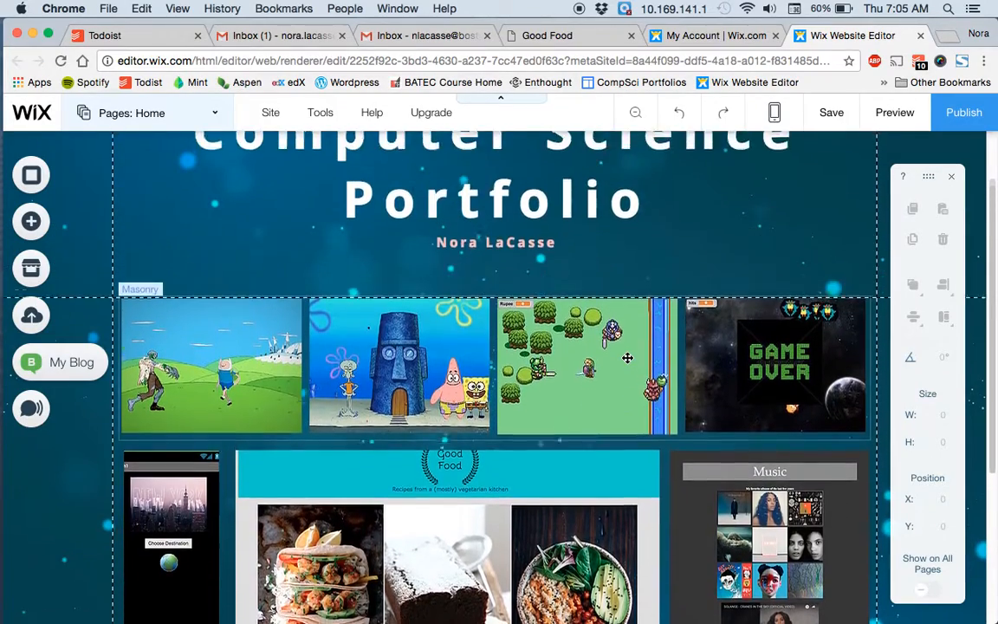
scroll(627, 357, down, 5)
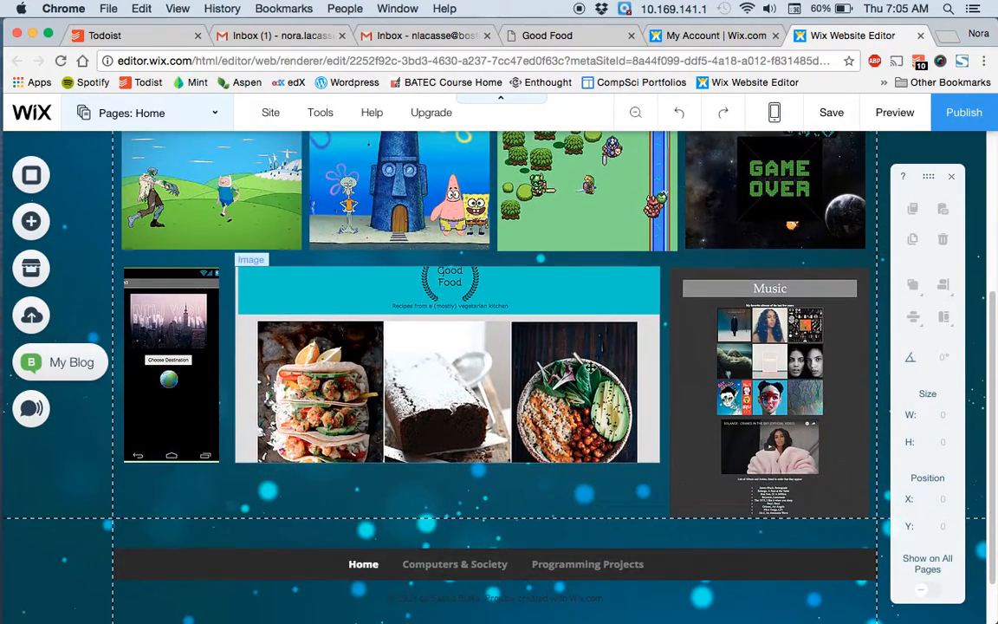
scroll(381, 513, up, 5)
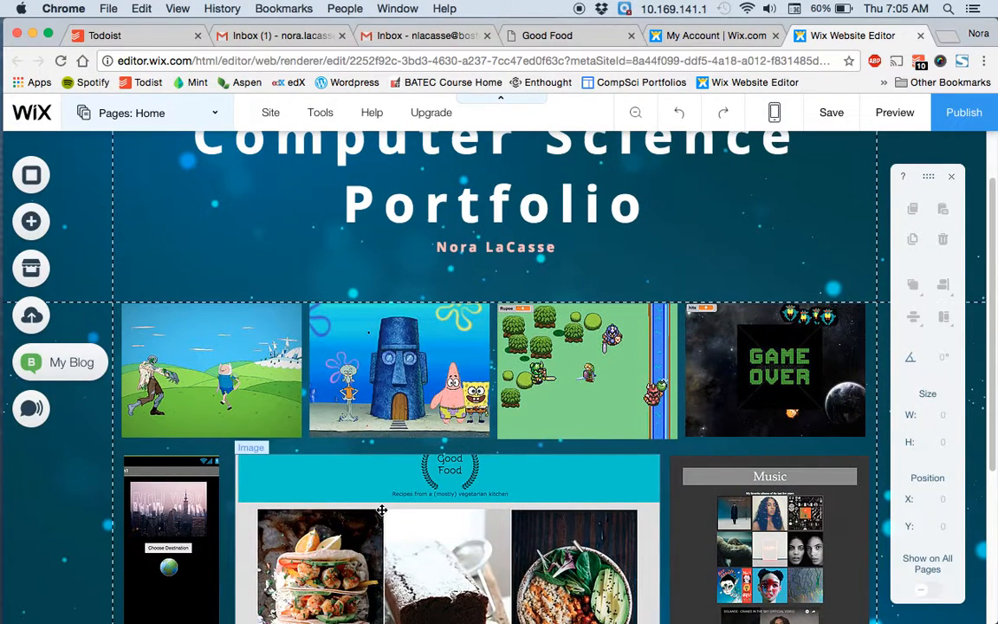
scroll(381, 511, up, 2)
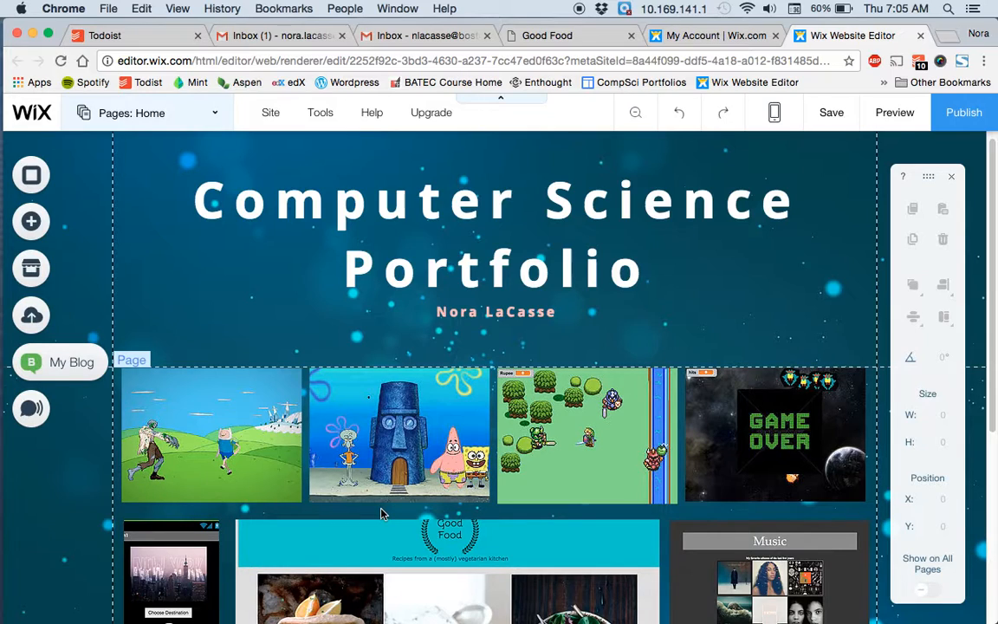
Minimize the browser and open the final.html page from the desktop folder Everything > Webpage Projects > Final
click(33, 35)
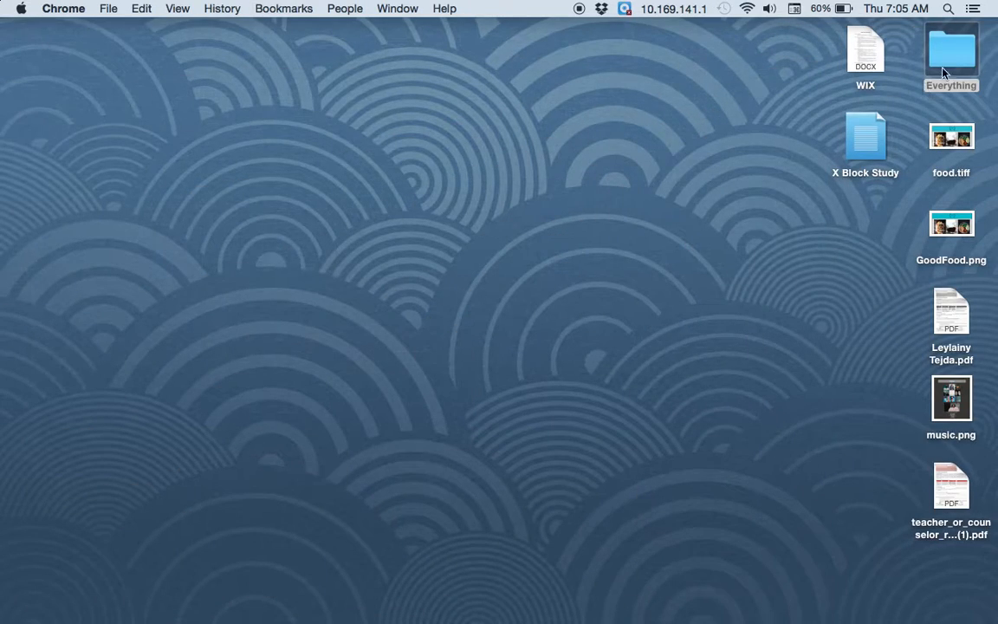
click(942, 75)
double_click(942, 75)
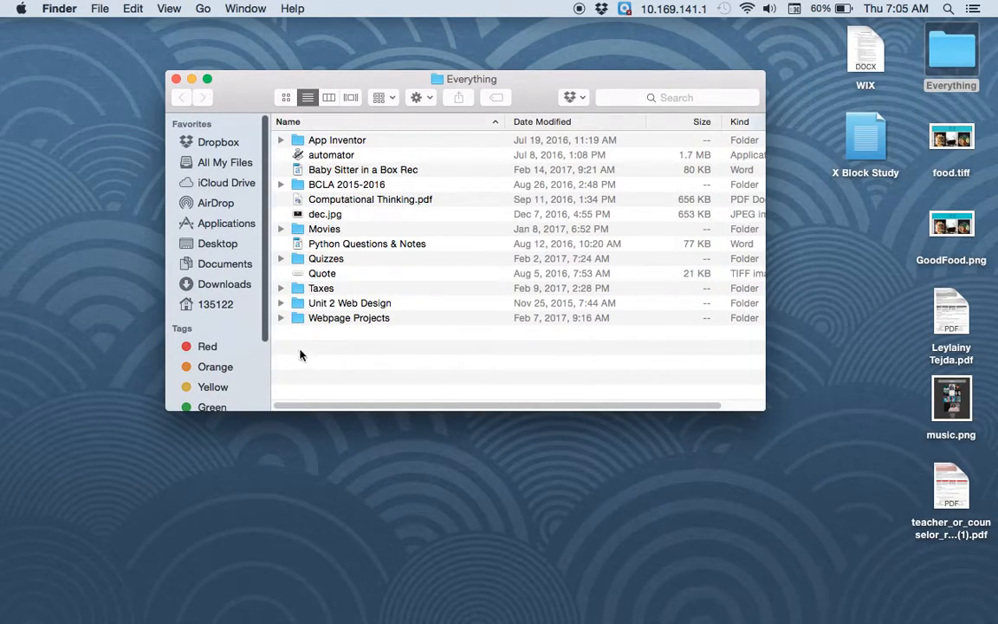
click(323, 318)
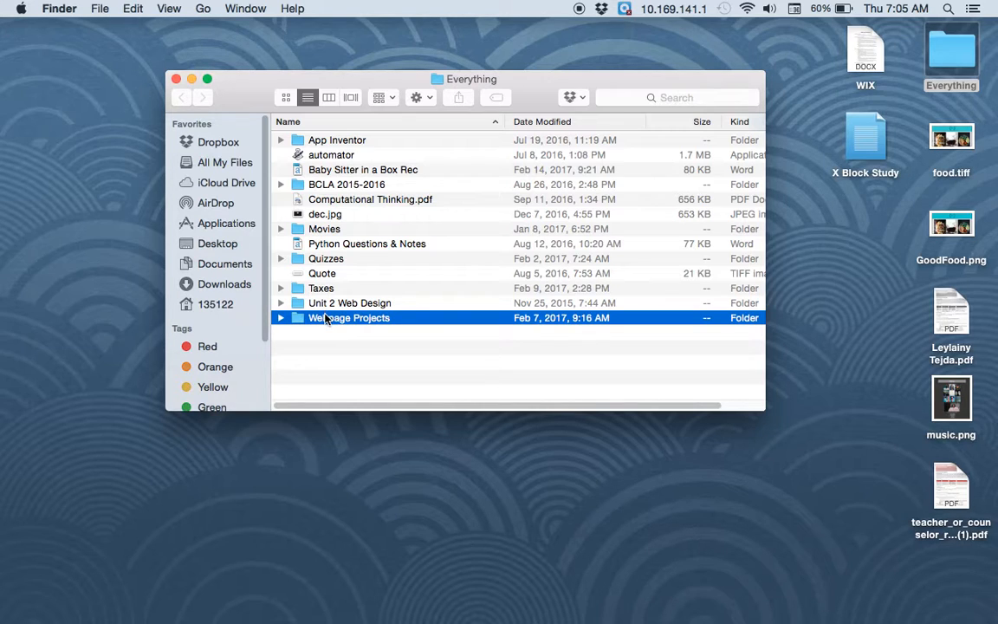
double_click(324, 318)
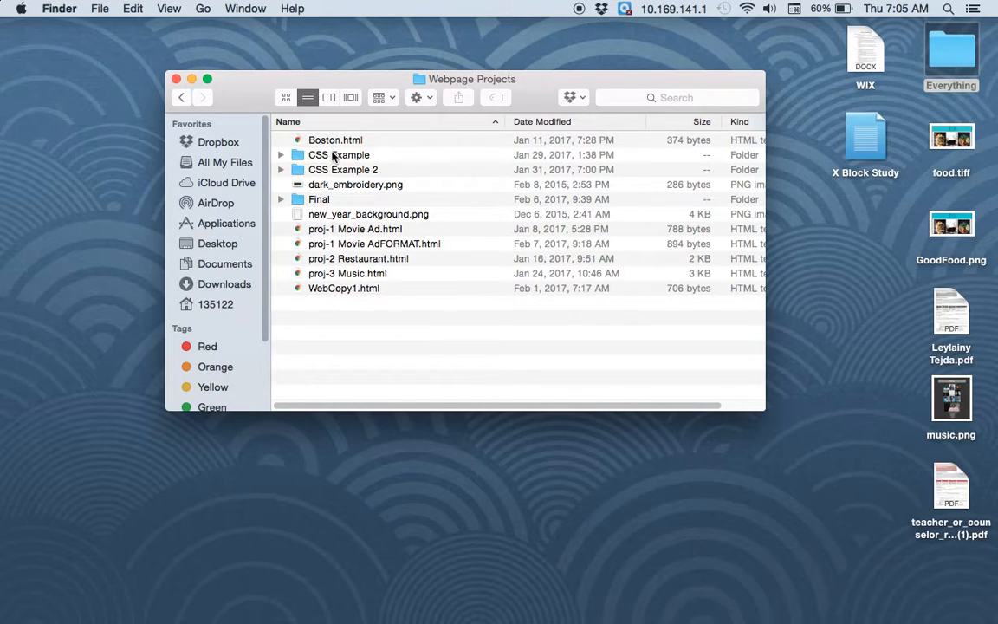
double_click(324, 201)
double_click(325, 141)
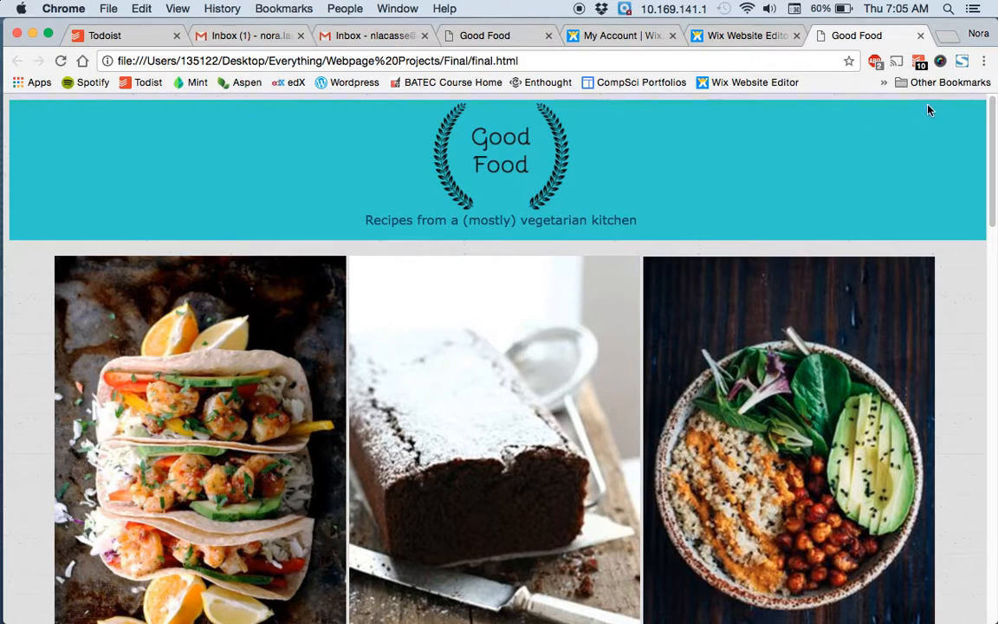
Capture a selection of the Good Food page with FireShot, covering the three food photos and the Breakfast section, and check the preview
click(963, 64)
click(964, 66)
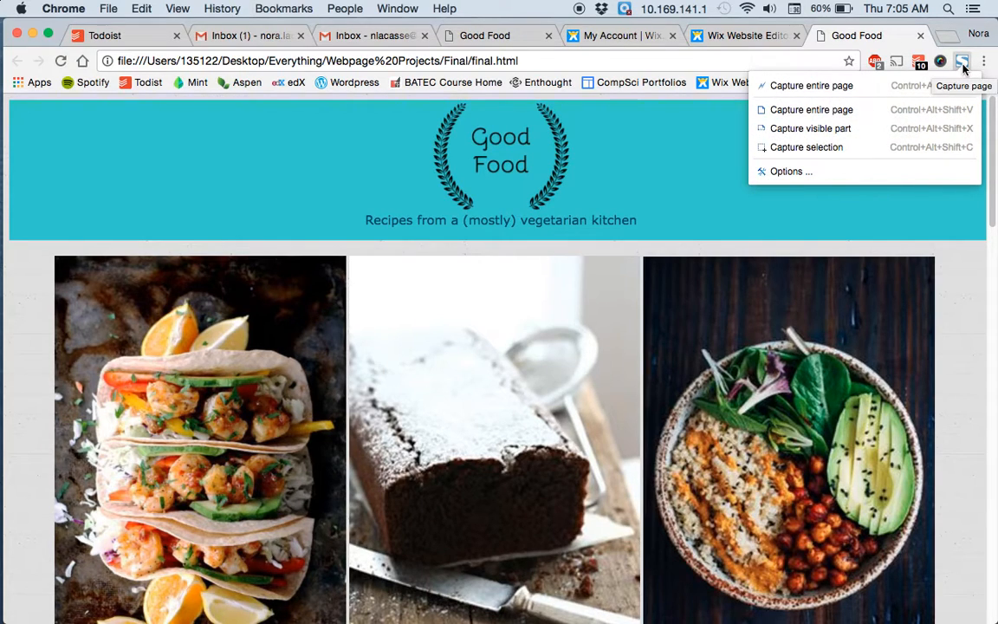
click(856, 149)
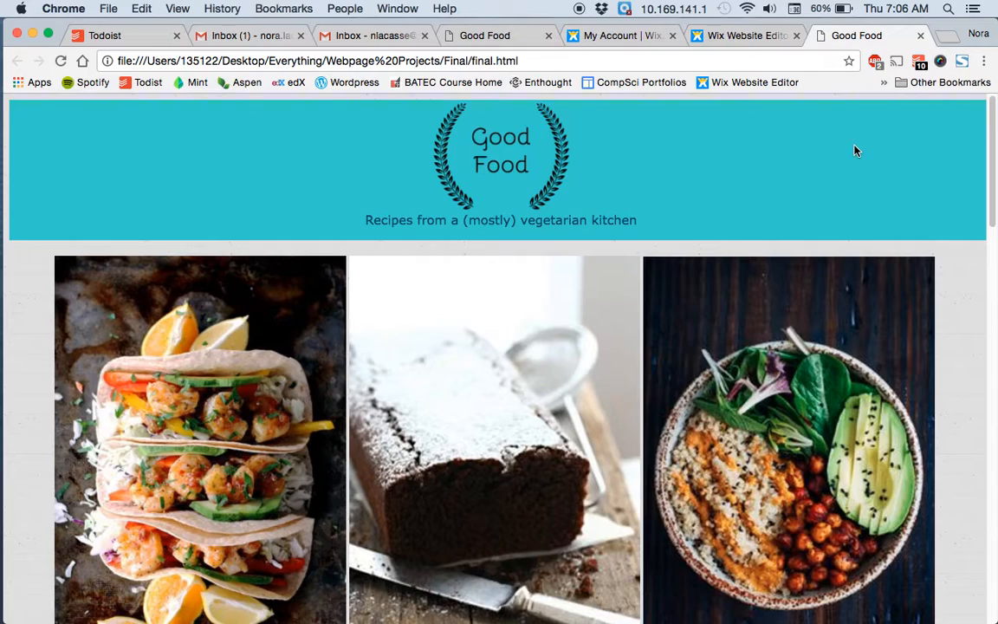
mouse_move(3, 102)
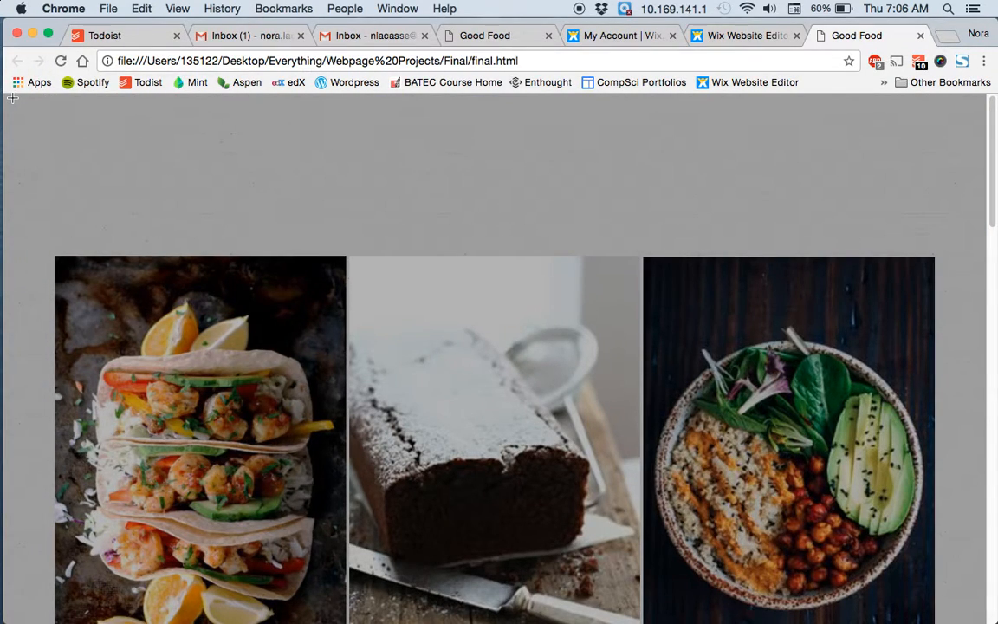
drag(12, 99, 974, 338)
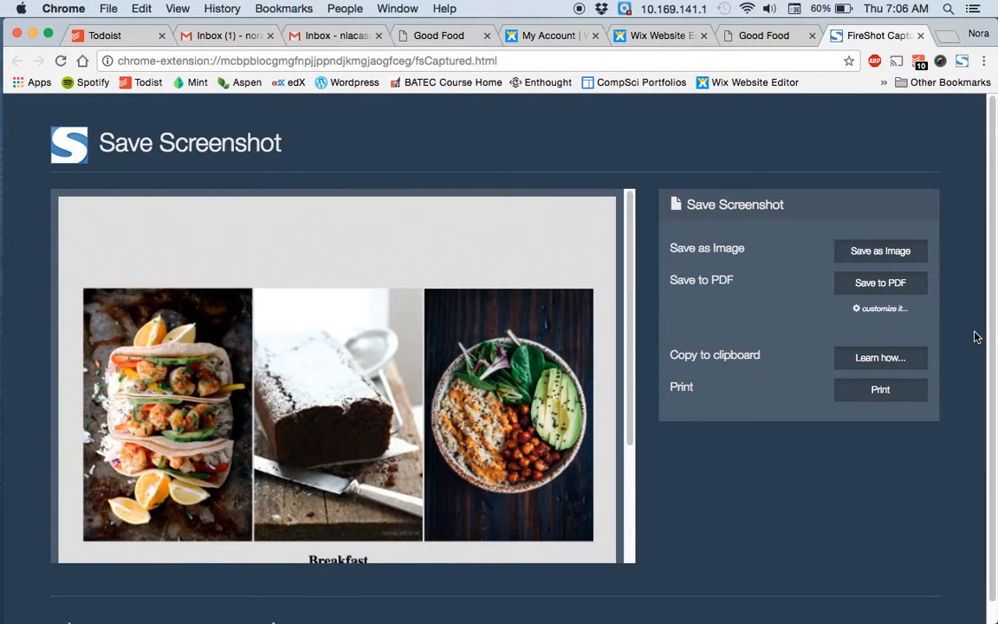
scroll(468, 384, down, 5)
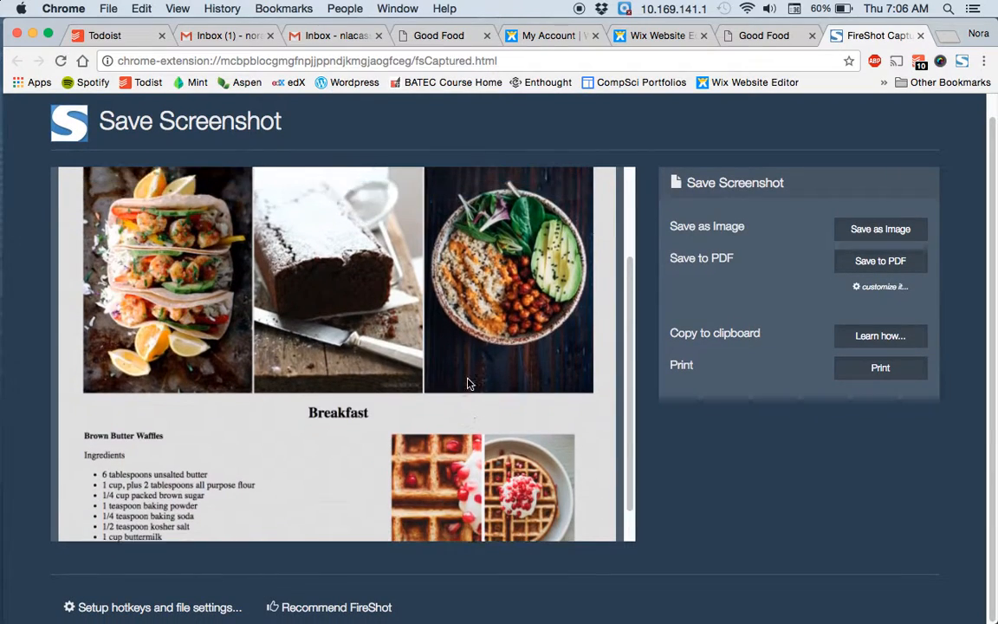
scroll(468, 384, up, 3)
scroll(468, 384, down, 4)
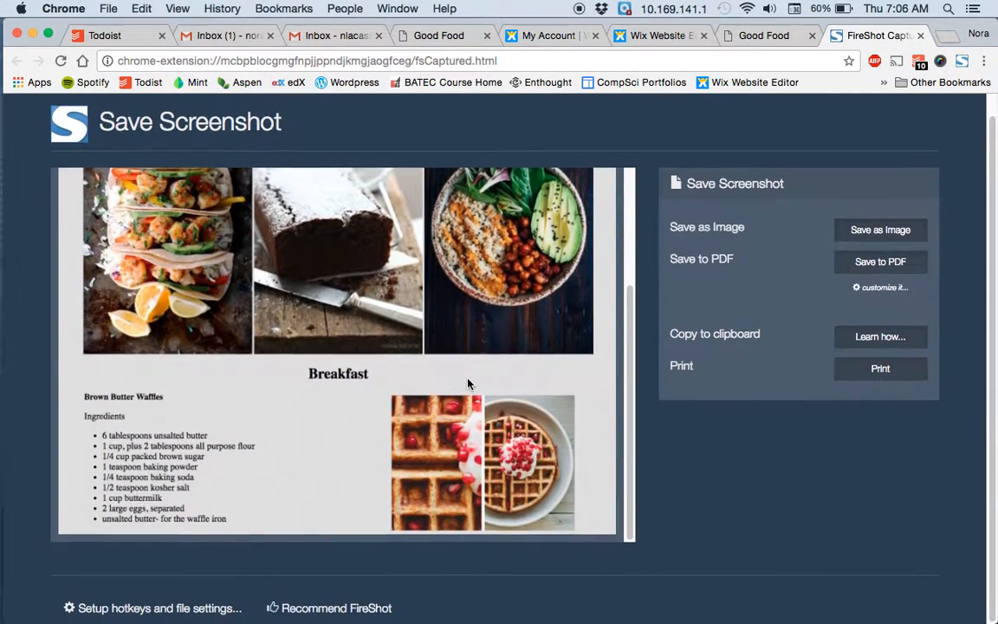
scroll(468, 384, up, 4)
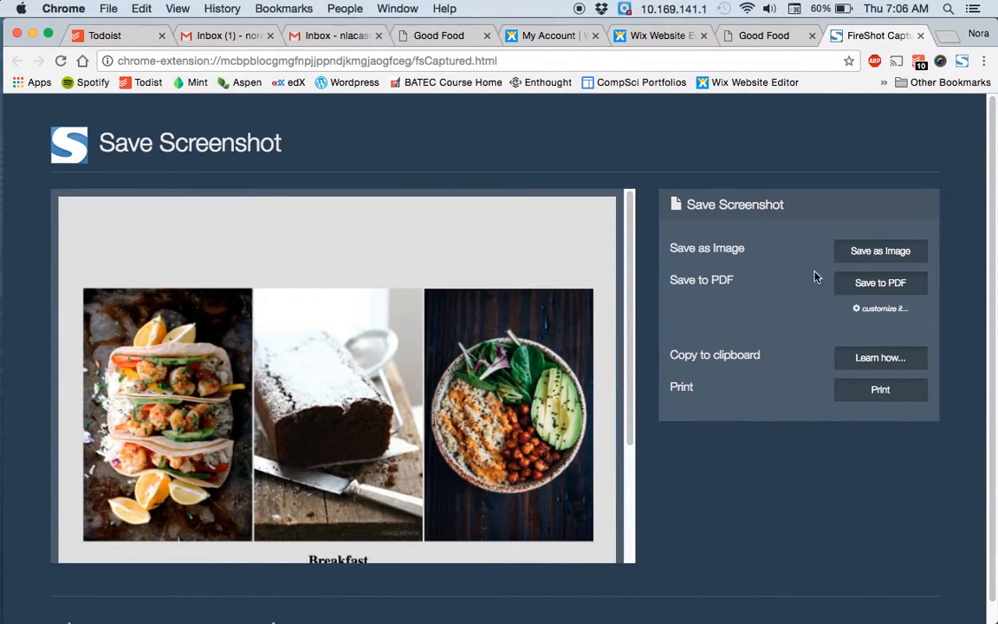
Save the captured screenshot as a PNG image named HTMLFinalImage on the Desktop
click(888, 260)
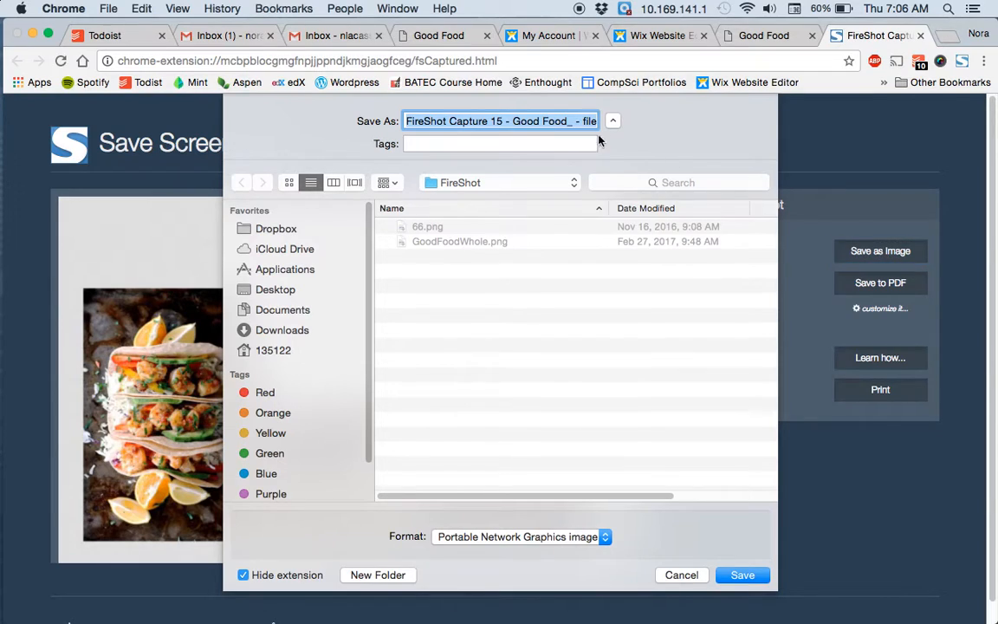
click(276, 291)
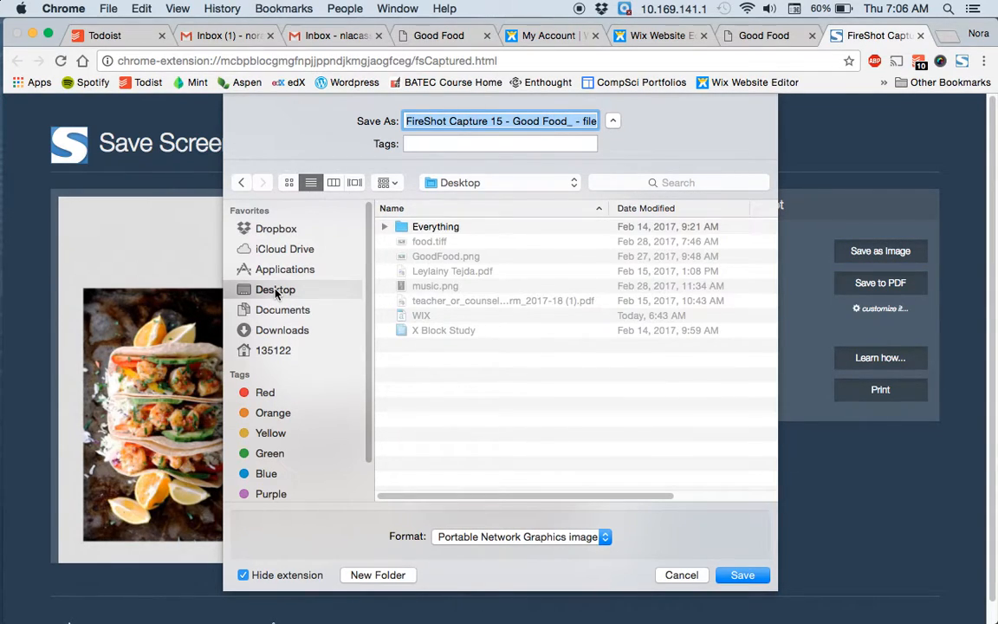
text(HTMLFinal)
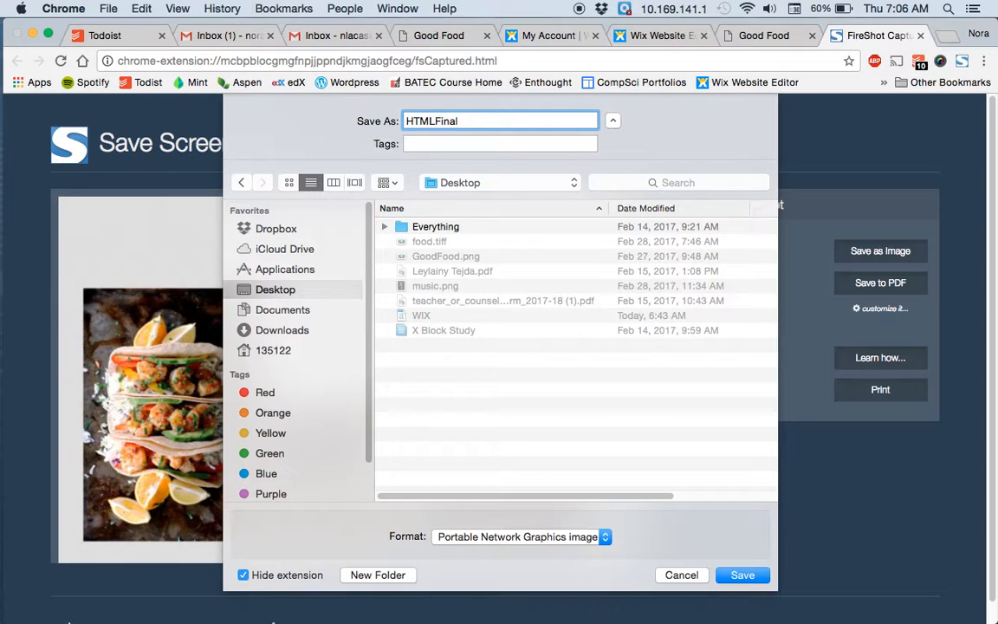
text(Image)
key(Return)
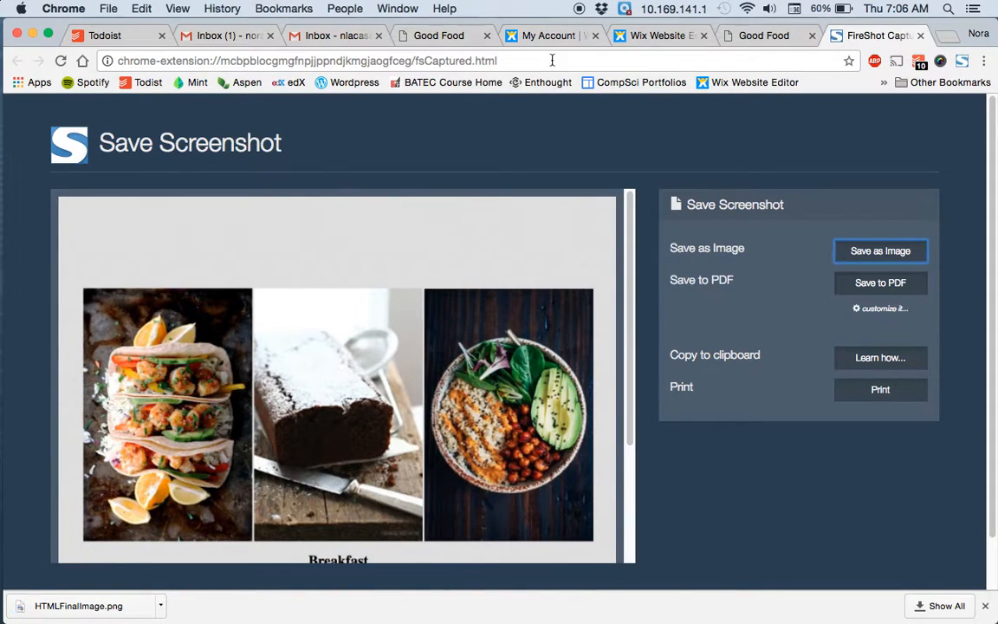
Return to the Wix editor's Home page and open the personal image uploads for adding an image
click(654, 39)
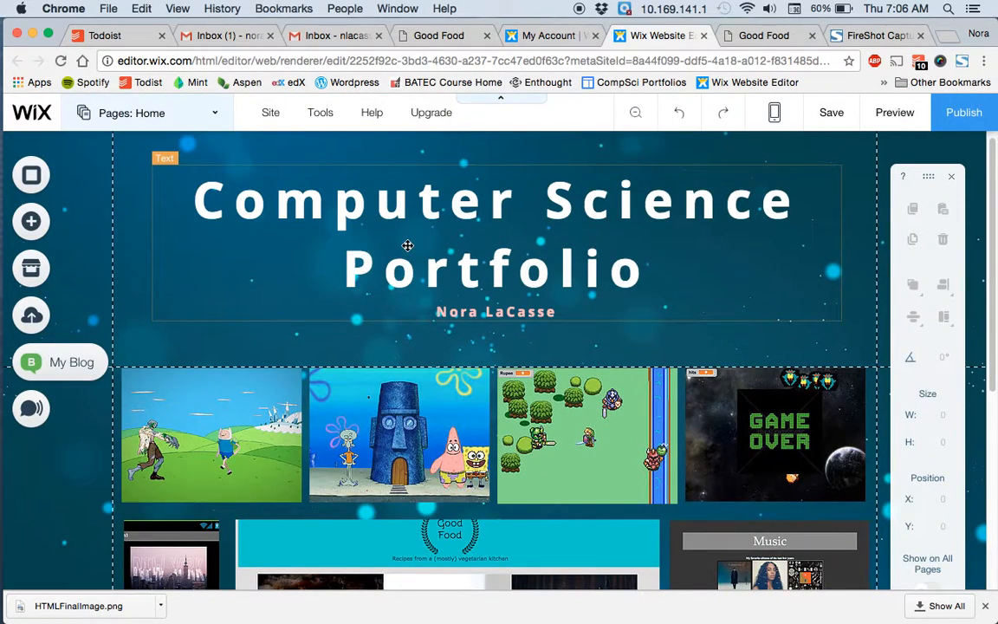
scroll(407, 246, down, 5)
scroll(407, 246, up, 1)
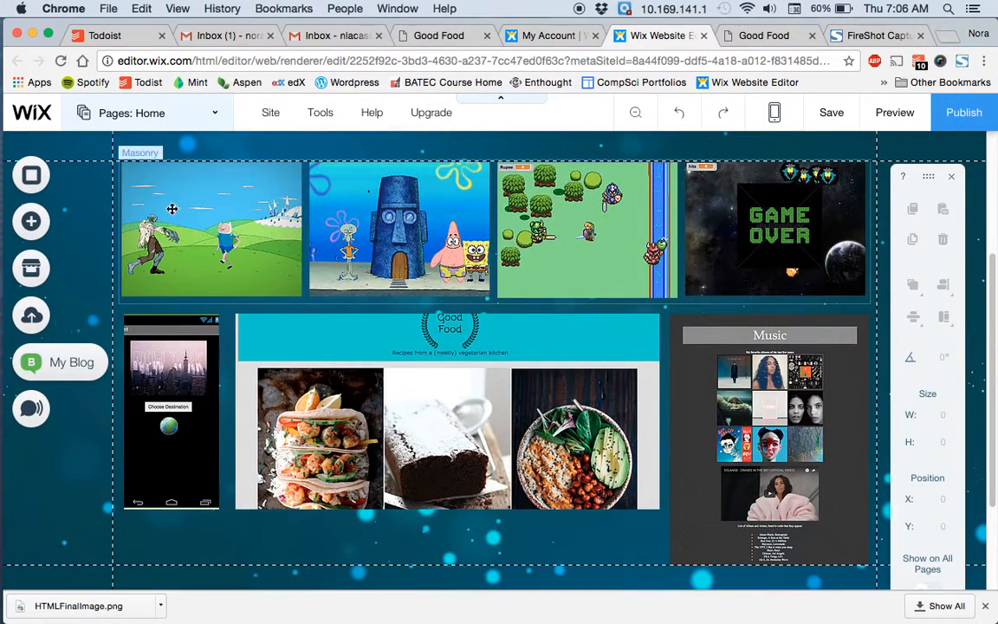
click(35, 222)
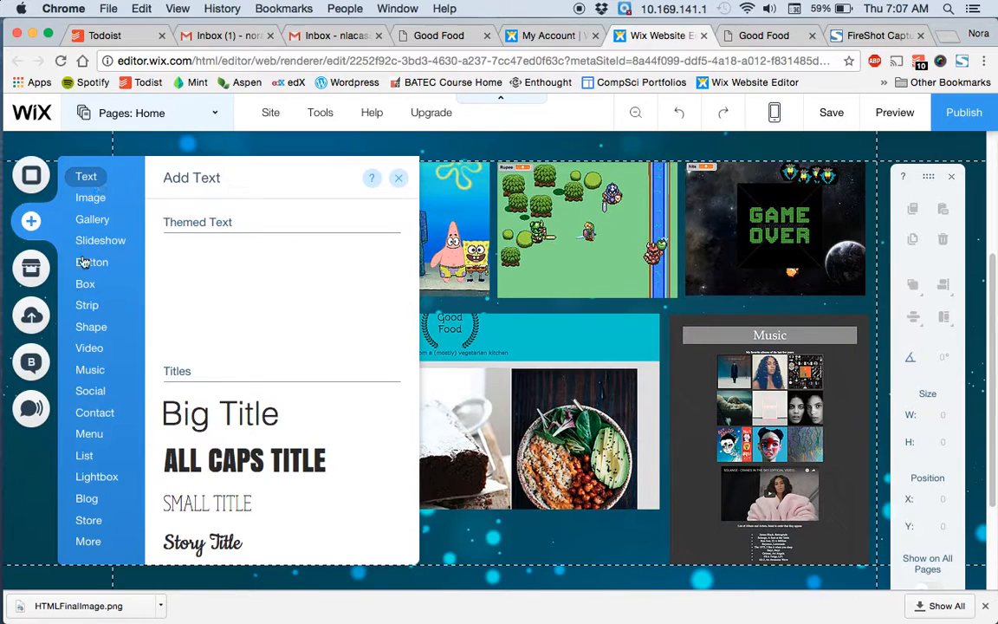
click(84, 542)
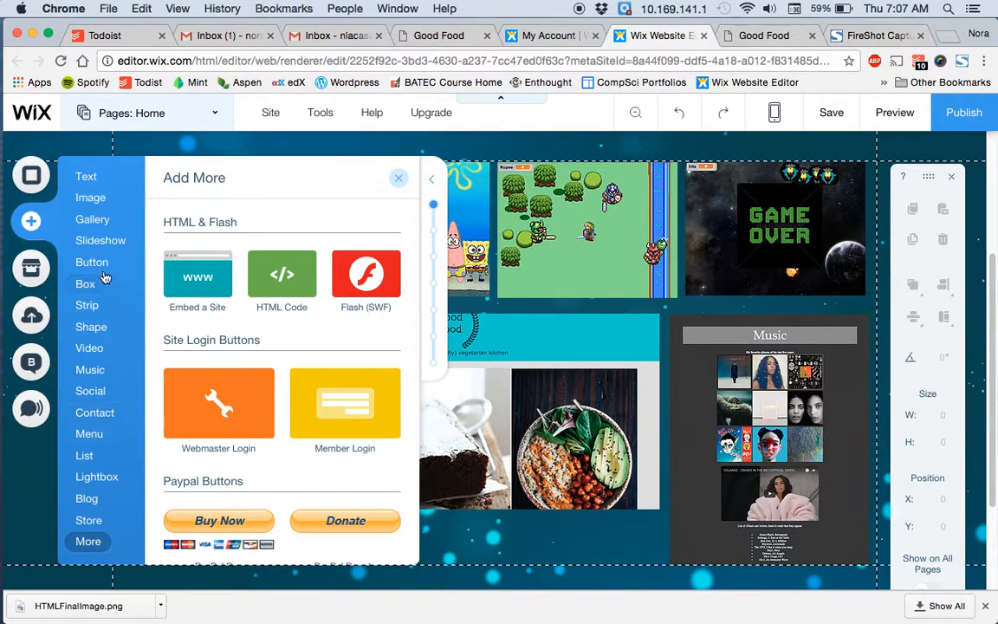
click(97, 199)
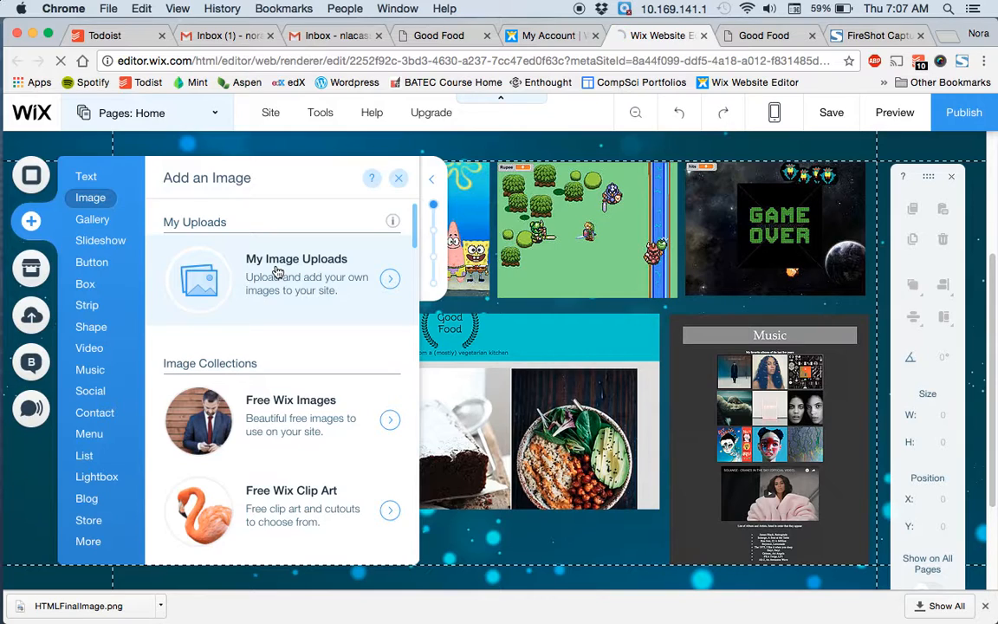
click(276, 272)
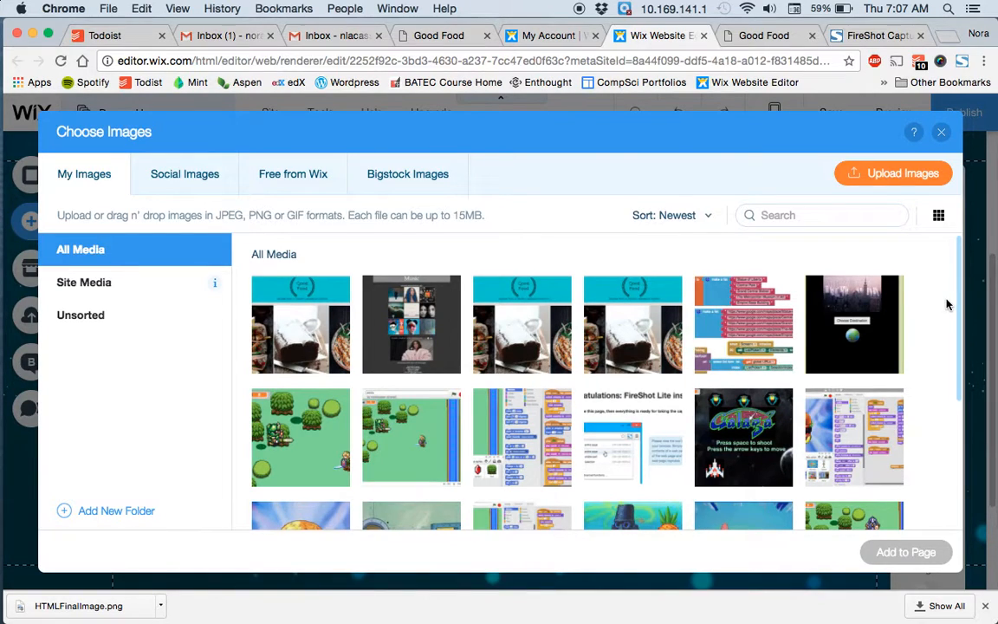
Upload HTMLFinalImage.png from the Desktop to the site's image library
click(889, 177)
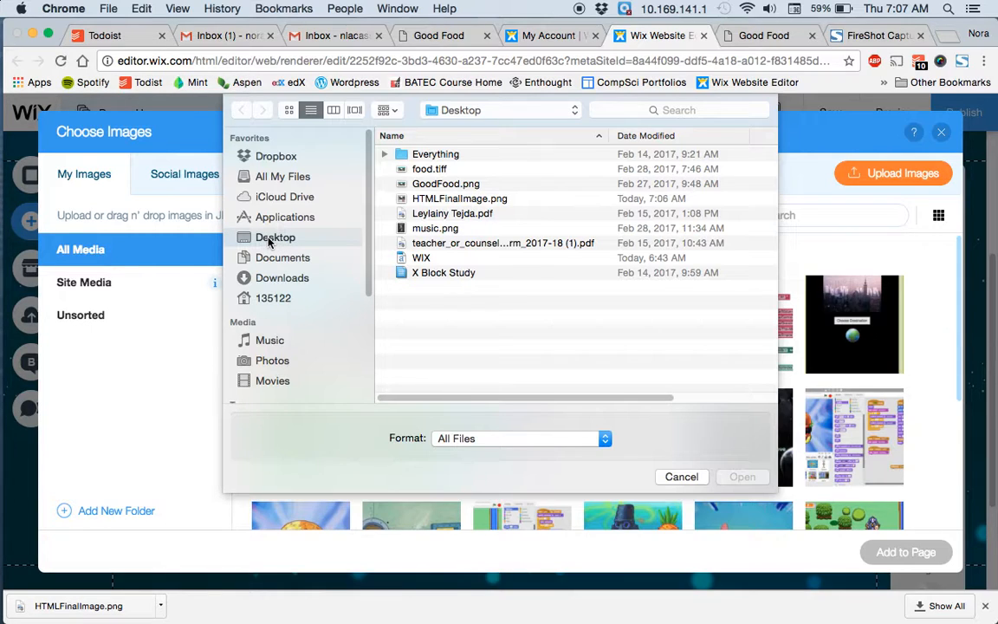
click(454, 201)
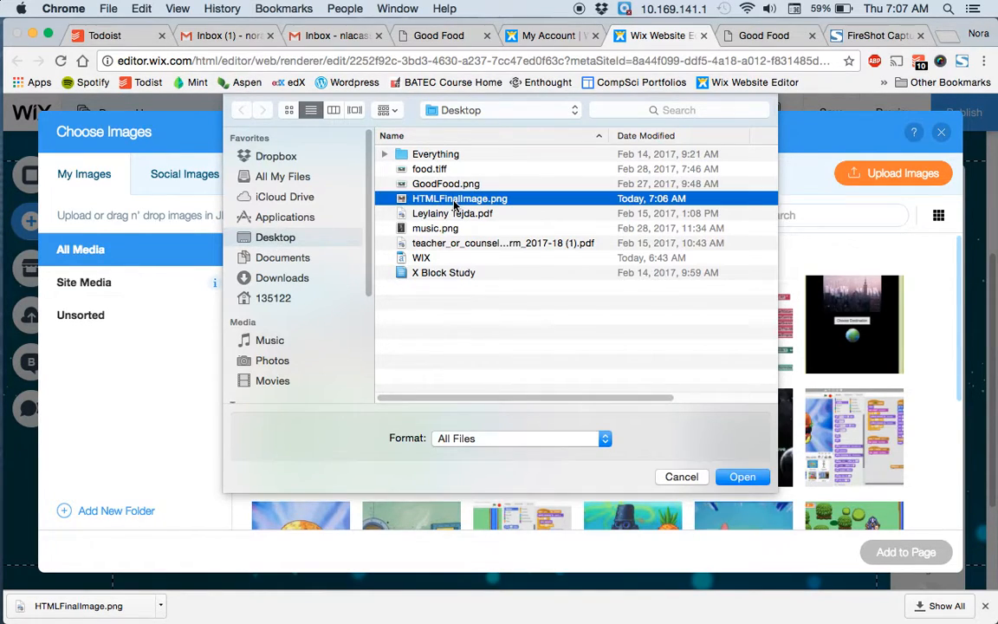
click(743, 479)
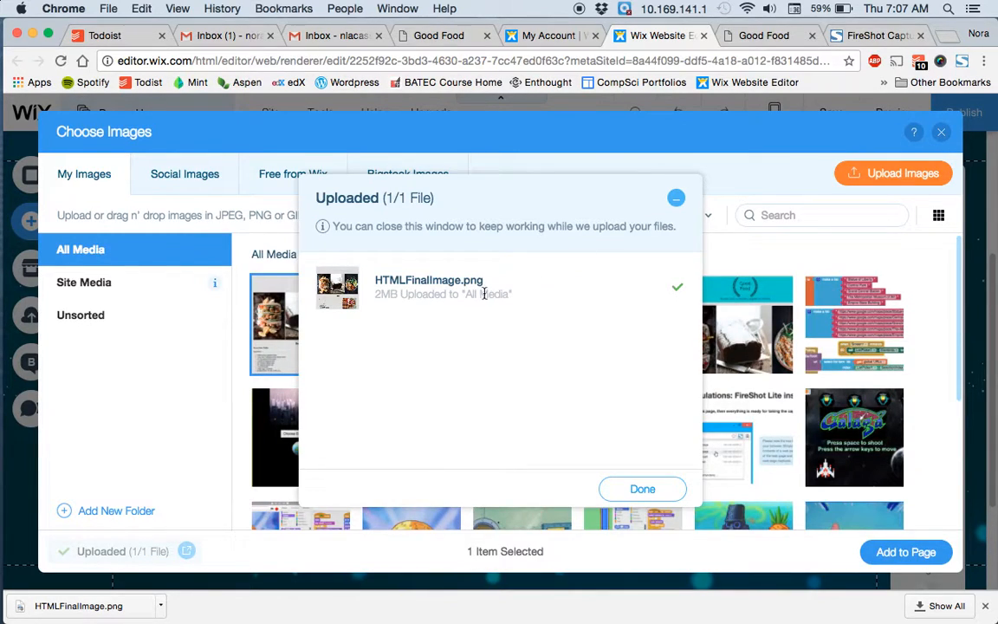
click(644, 488)
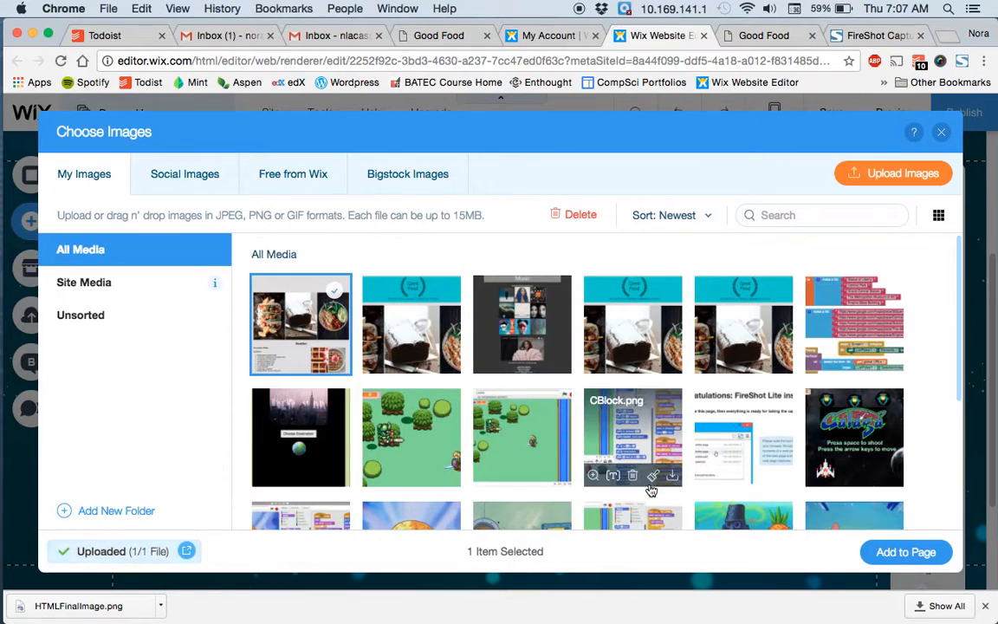
mouse_move(336, 293)
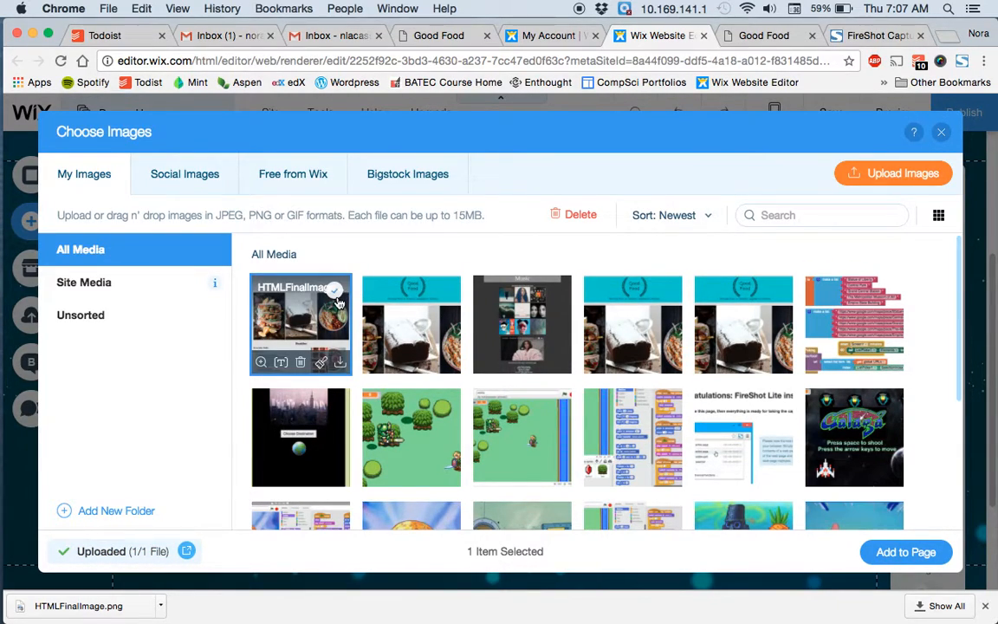
Add HTMLFinalImage to the Home page and move it into the empty area below the phone app and Good Food images
click(901, 552)
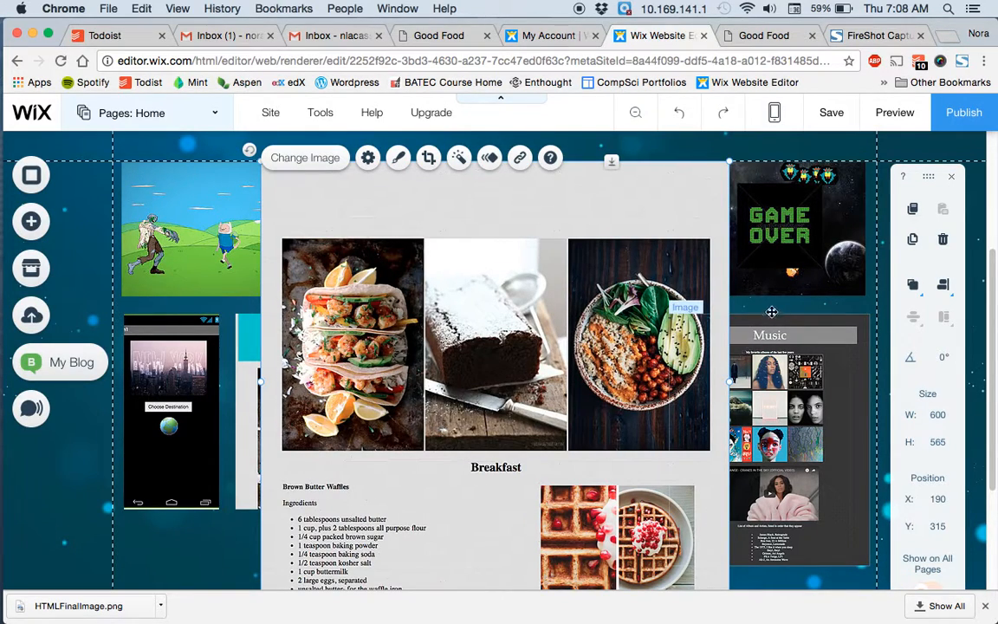
scroll(792, 309, down, 2)
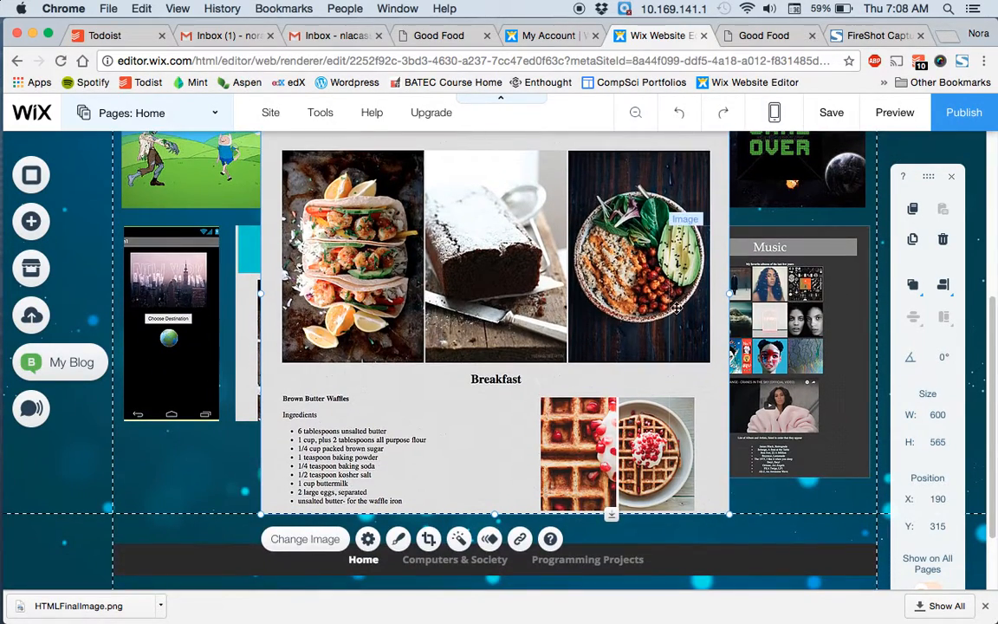
drag(514, 229, 368, 565)
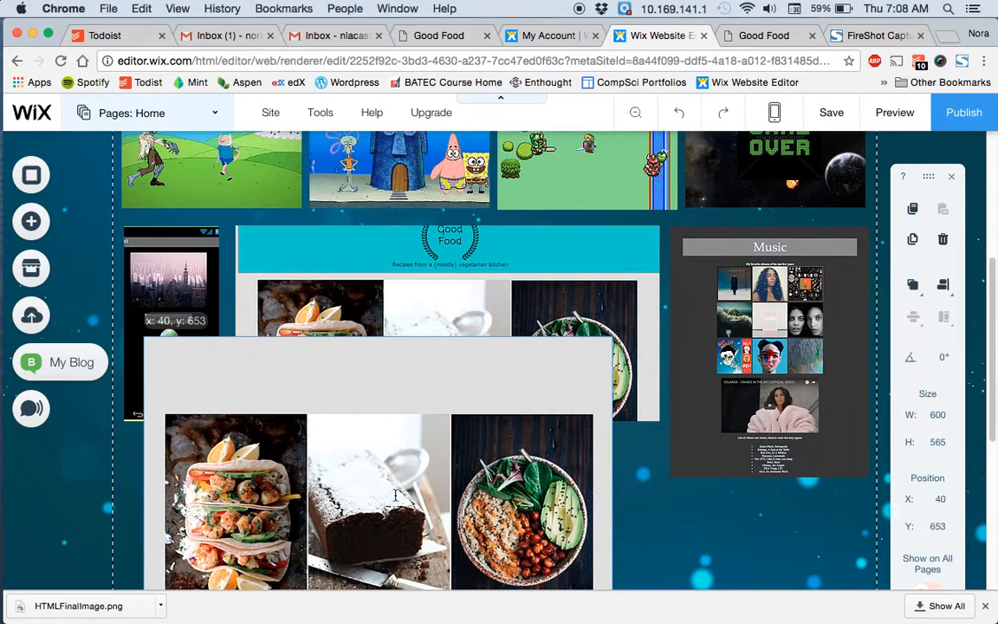
scroll(429, 266, down, 5)
drag(429, 266, 415, 332)
Shrink the newly added Good Food image proportionally to about 373 by 331 pixels
scroll(527, 334, down, 3)
drag(594, 523, 413, 334)
scroll(561, 383, up, 2)
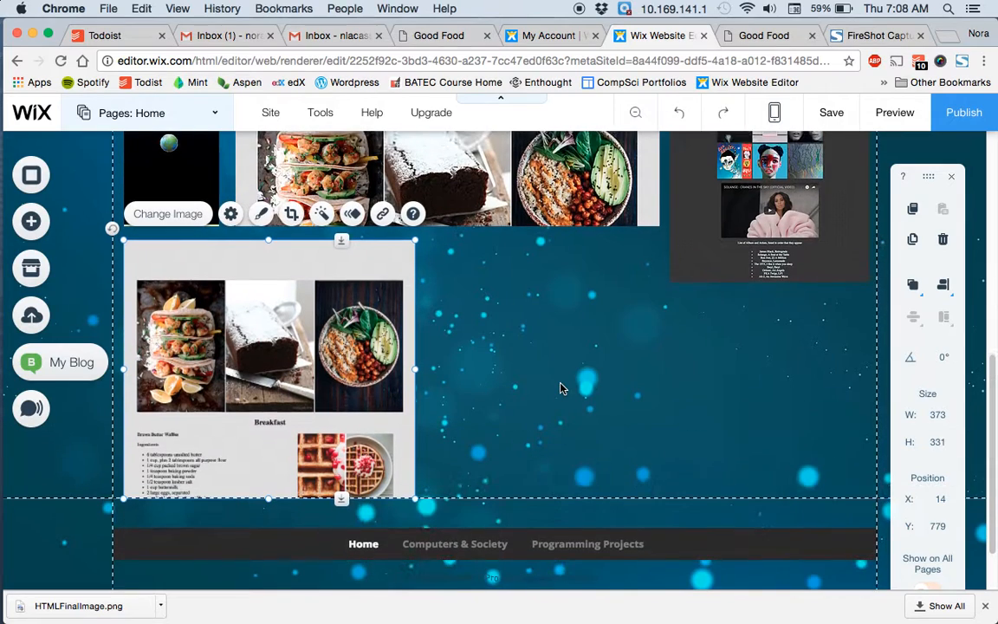
click(532, 424)
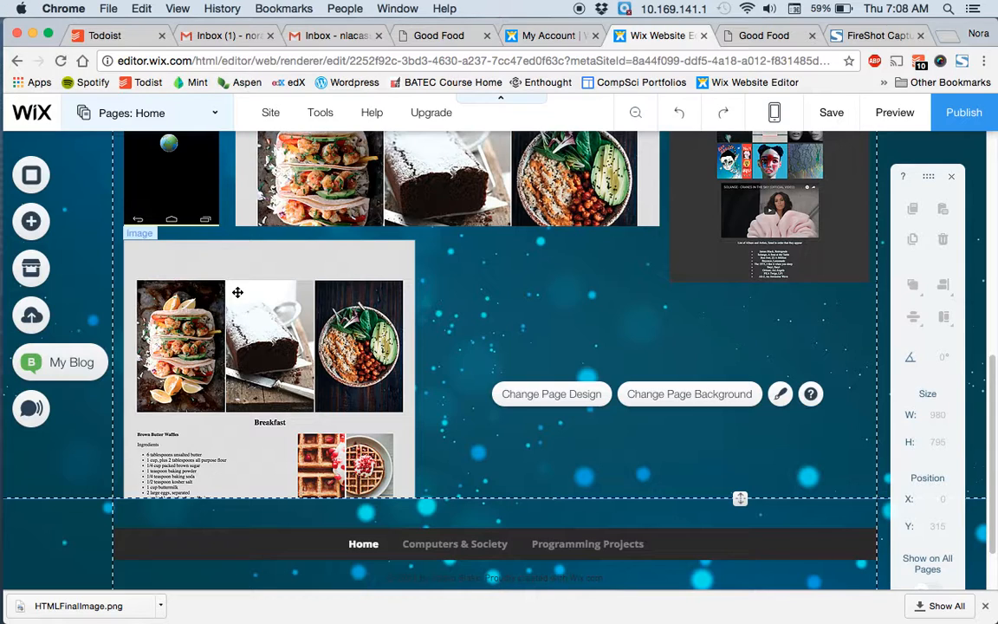
Rename the PROJECT08 subpage as HTMLFinalProject and leave the page list with that page open
scroll(237, 292, up, 5)
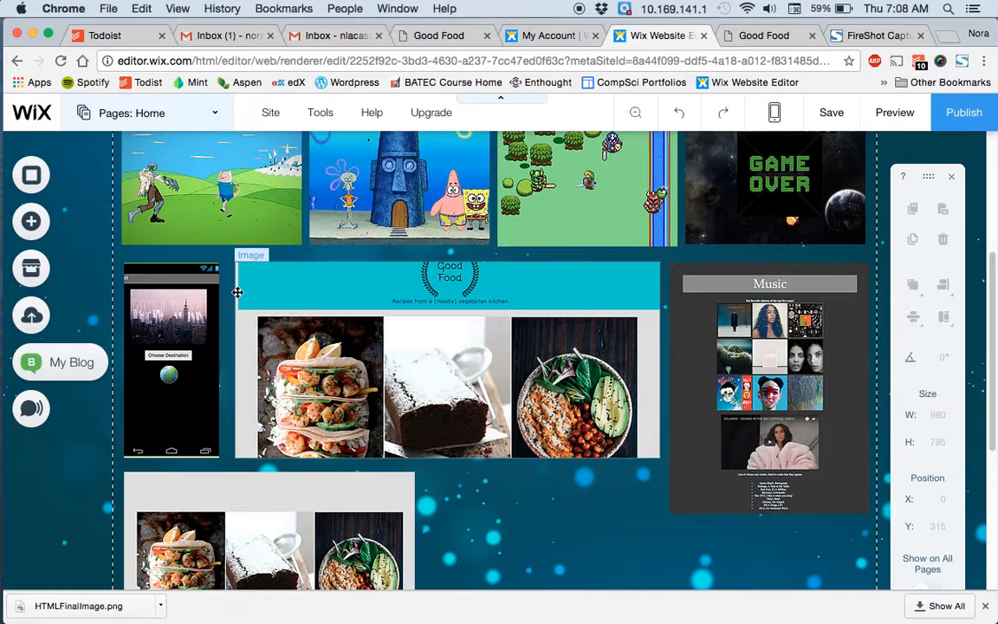
scroll(238, 292, down, 2)
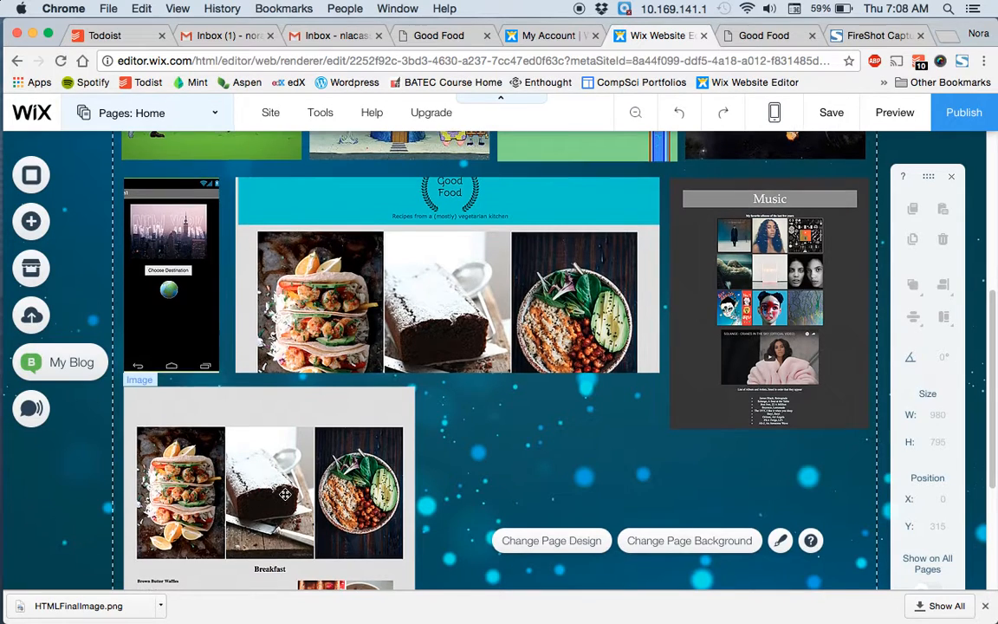
scroll(244, 298, up, 1)
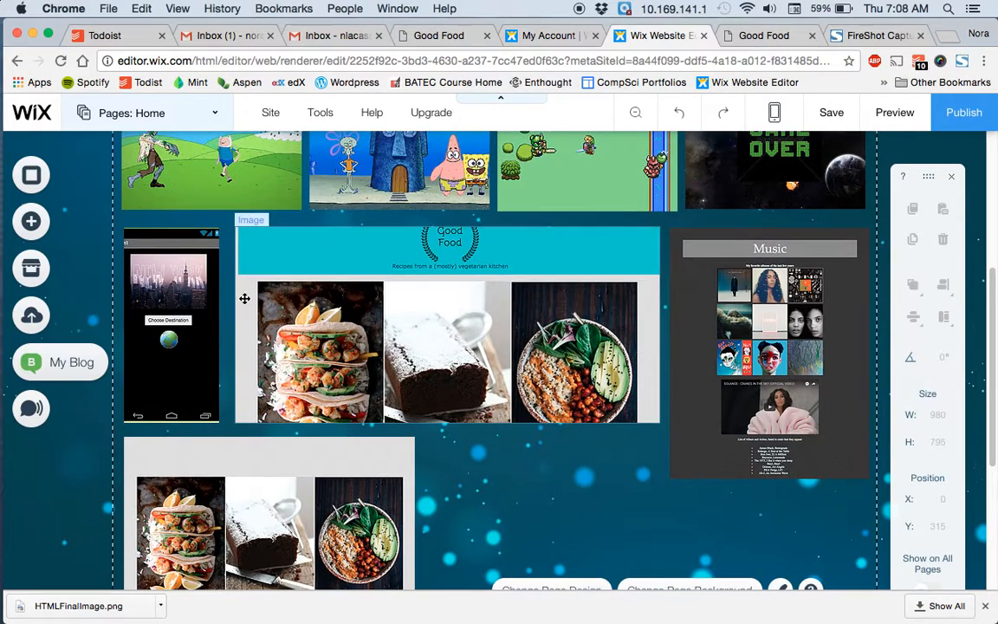
click(216, 124)
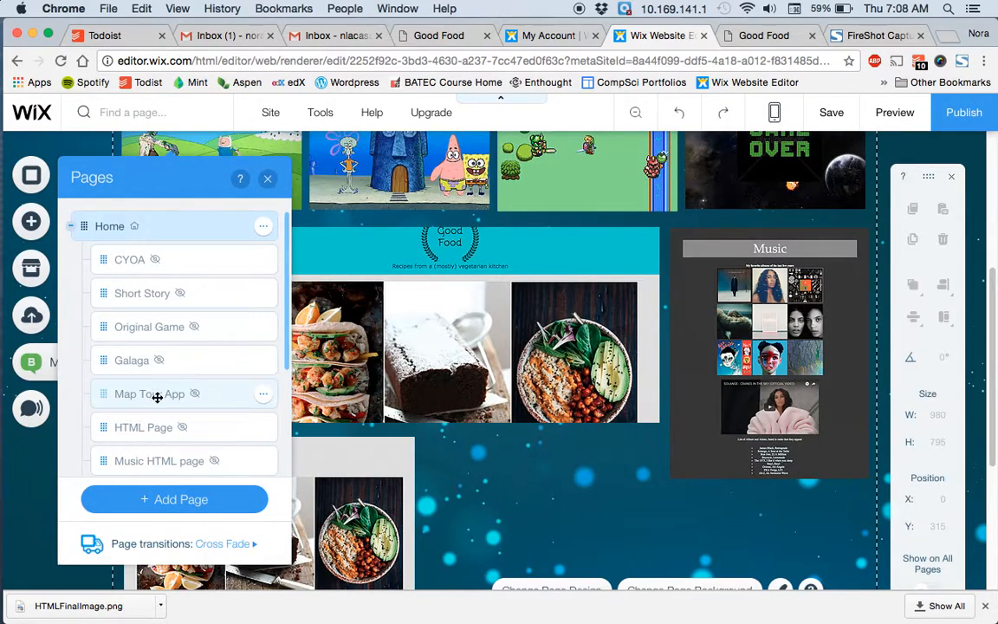
scroll(195, 396, down, 2)
scroll(195, 396, down, 3)
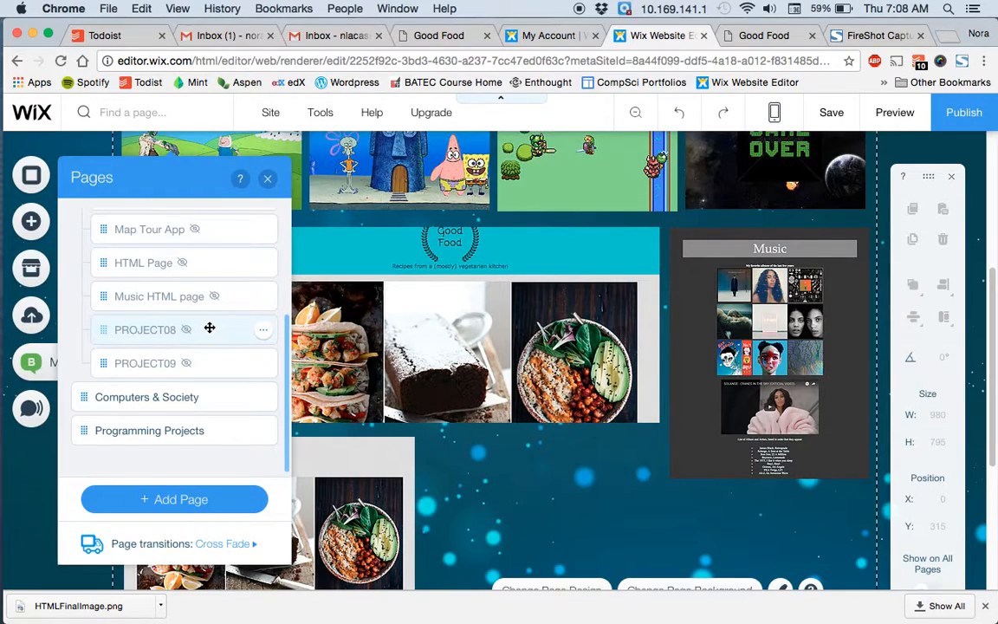
click(263, 331)
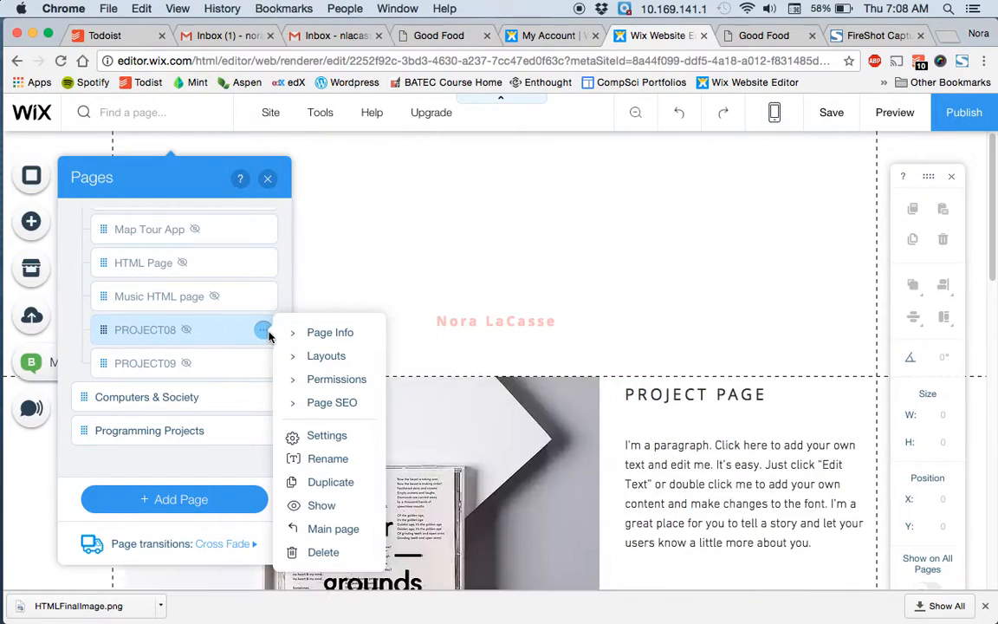
click(328, 458)
text(HTML)
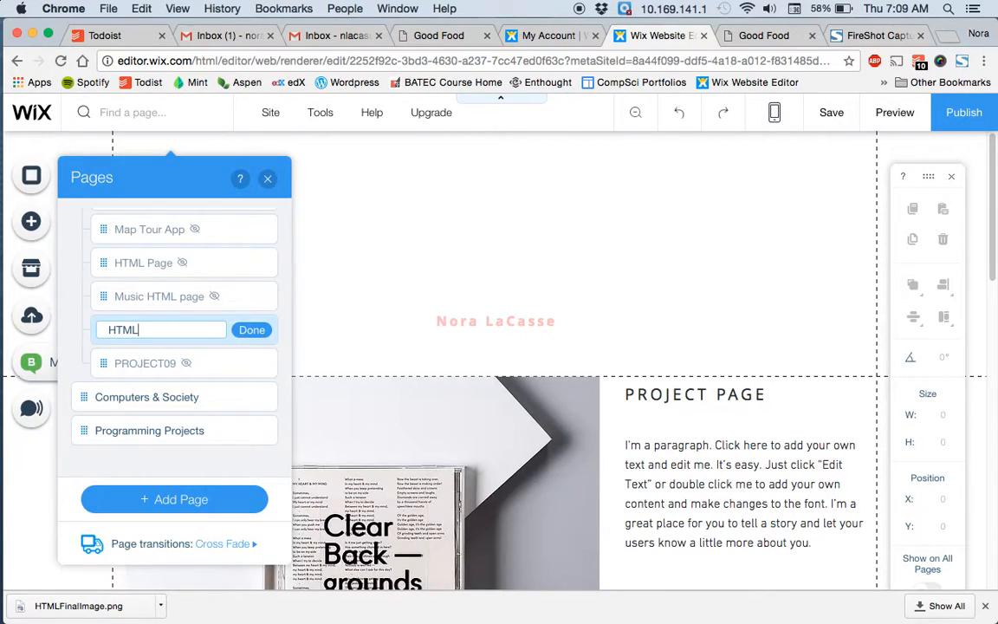
text(FinalProject)
click(251, 330)
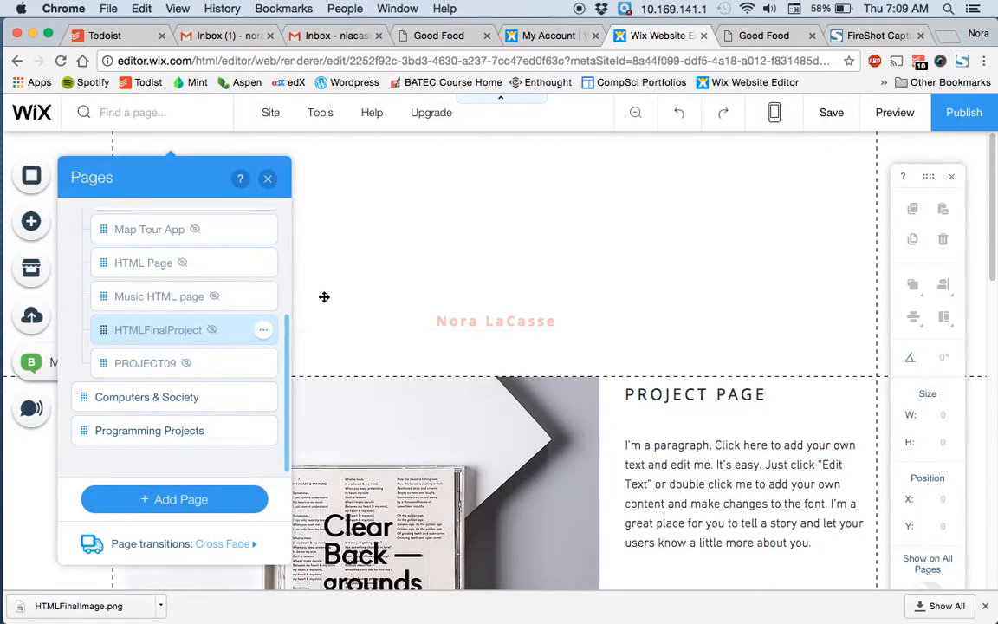
click(268, 179)
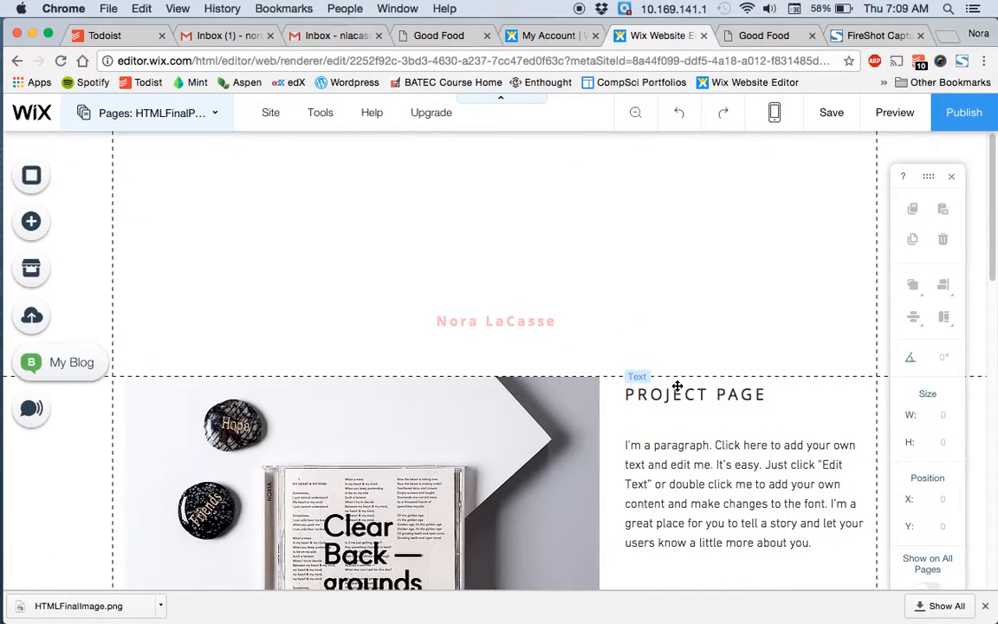
Open the project page gallery's images for editing and delete all three placeholder pictures
scroll(677, 386, down, 3)
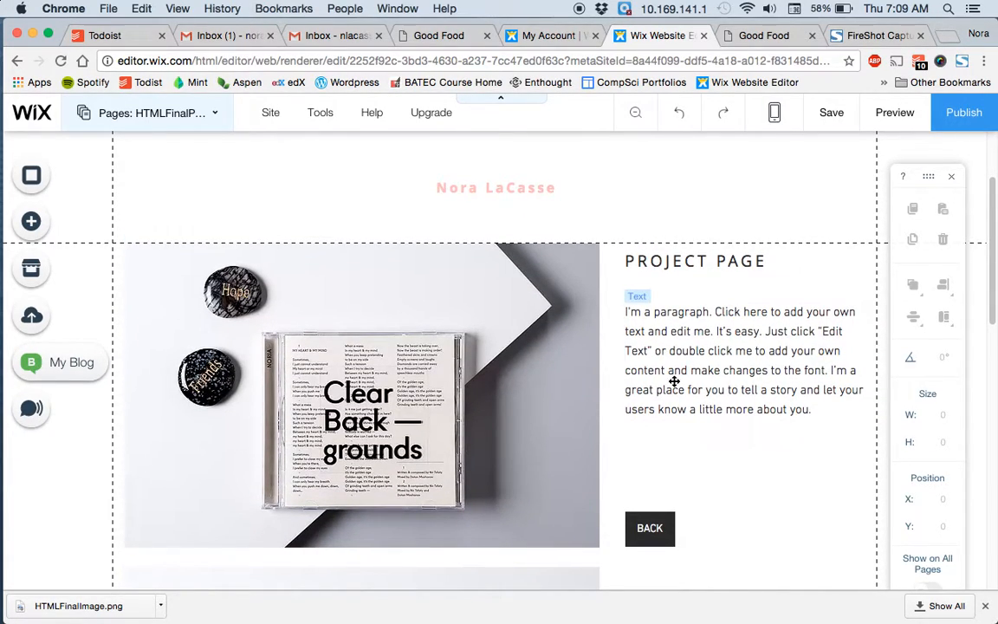
click(435, 390)
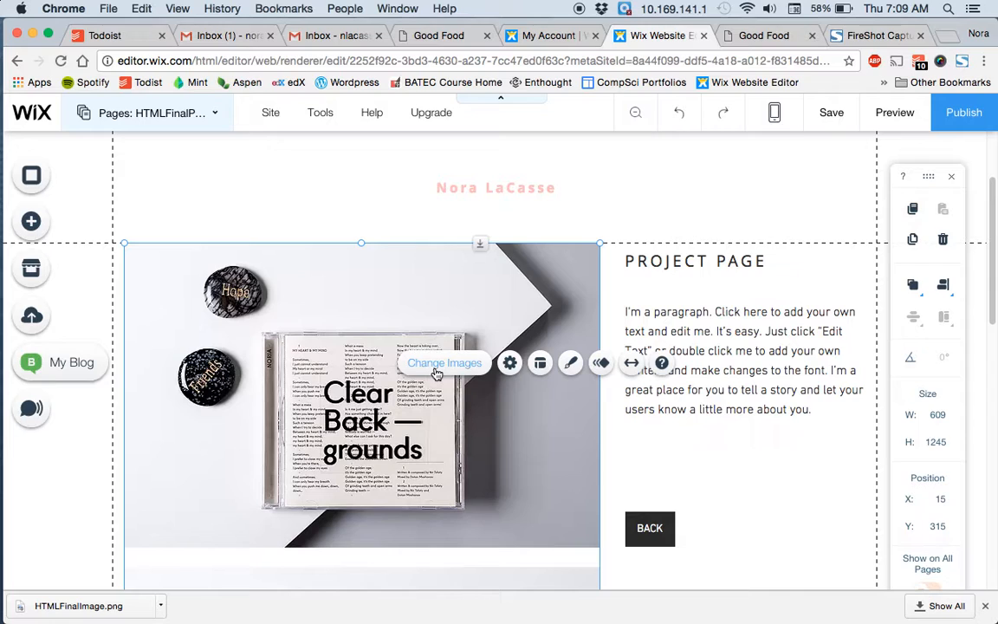
click(437, 369)
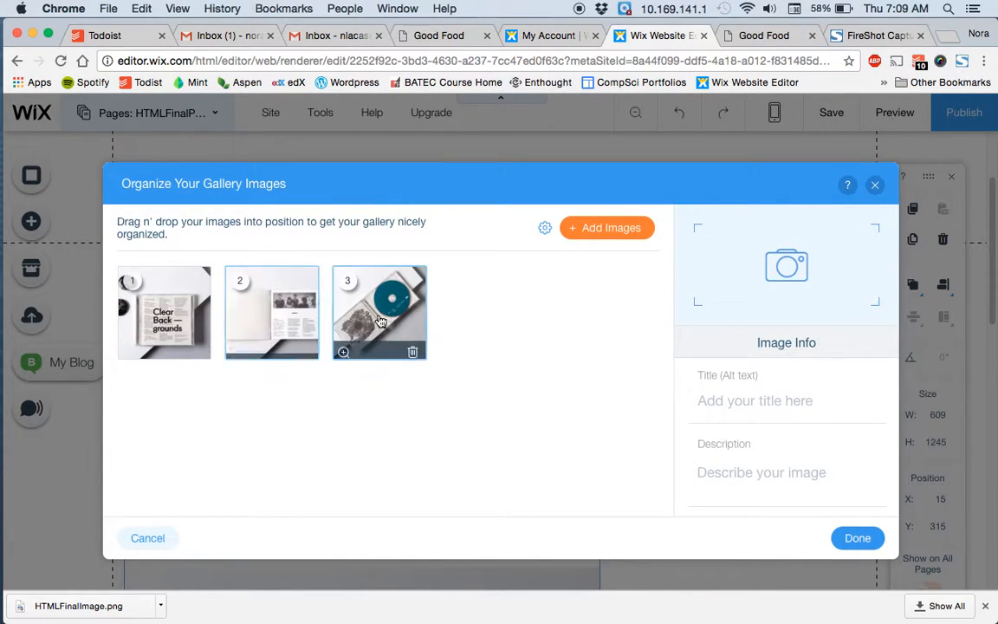
click(415, 351)
click(305, 345)
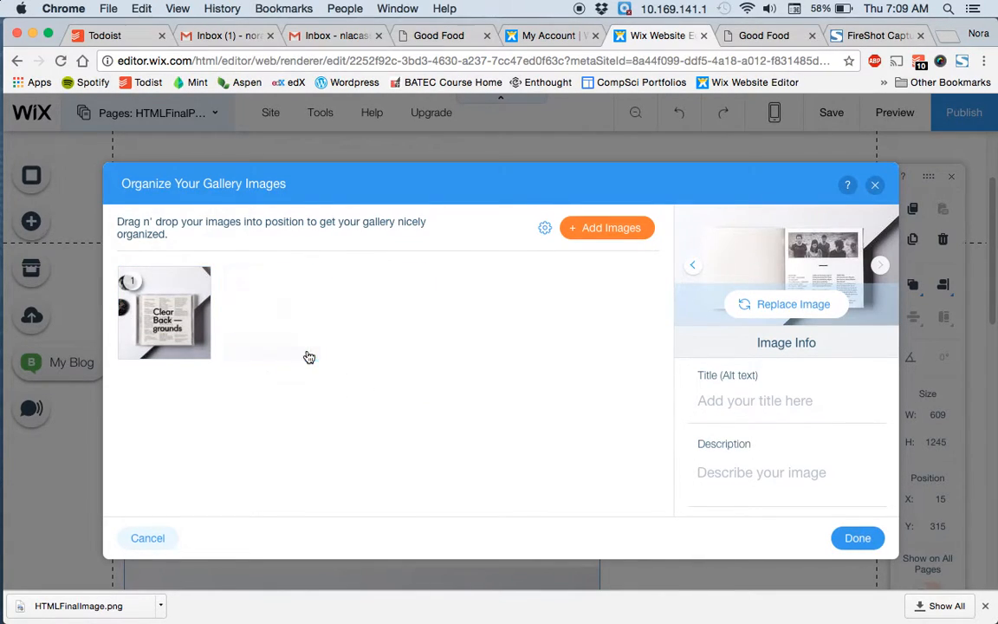
click(197, 344)
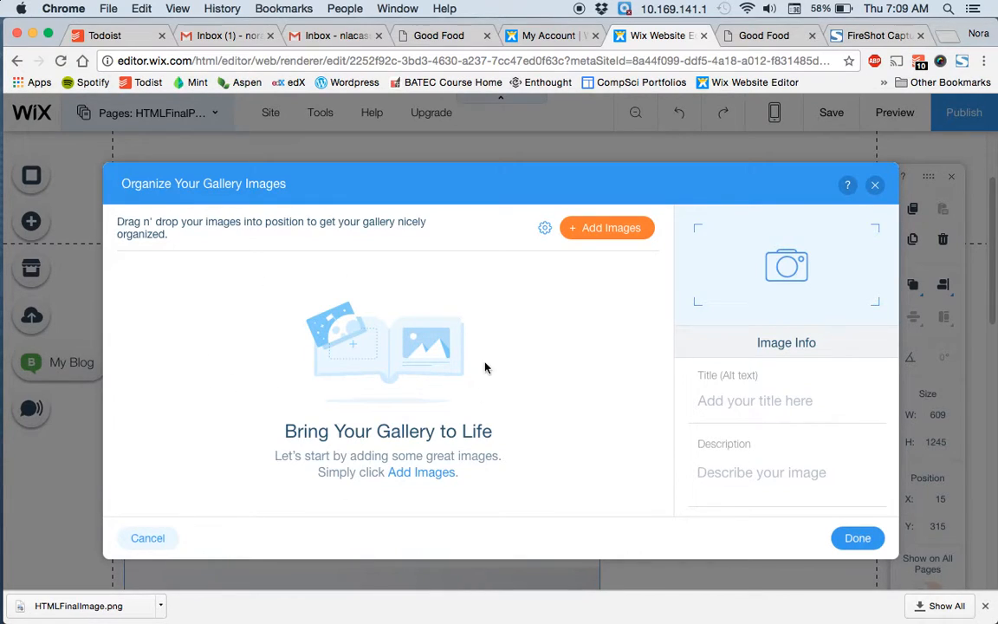
Add HTMLFinalImage from the personal uploads to the emptied gallery and apply the change
click(604, 229)
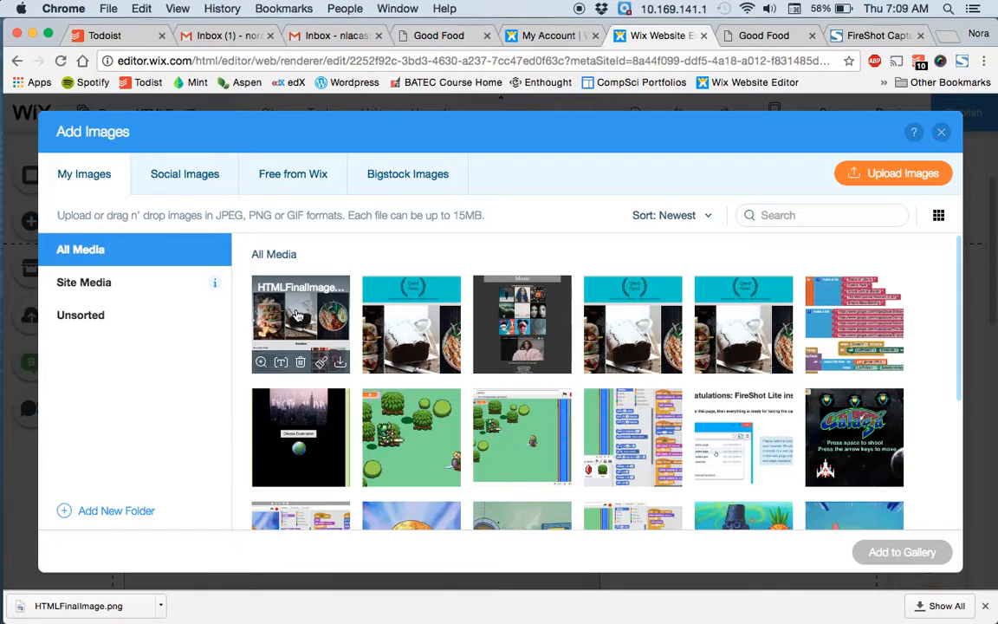
click(298, 316)
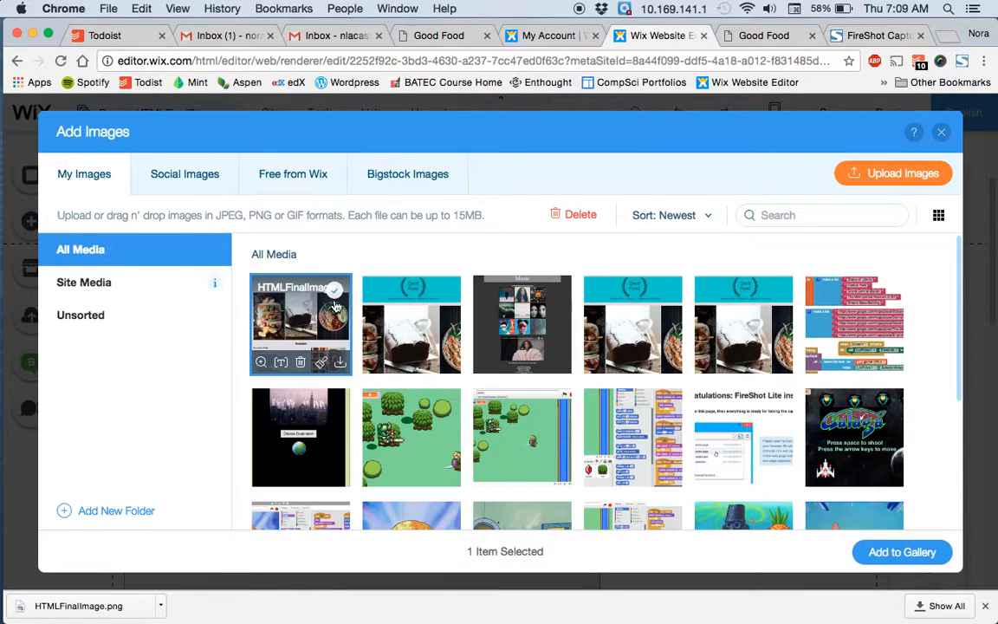
click(885, 549)
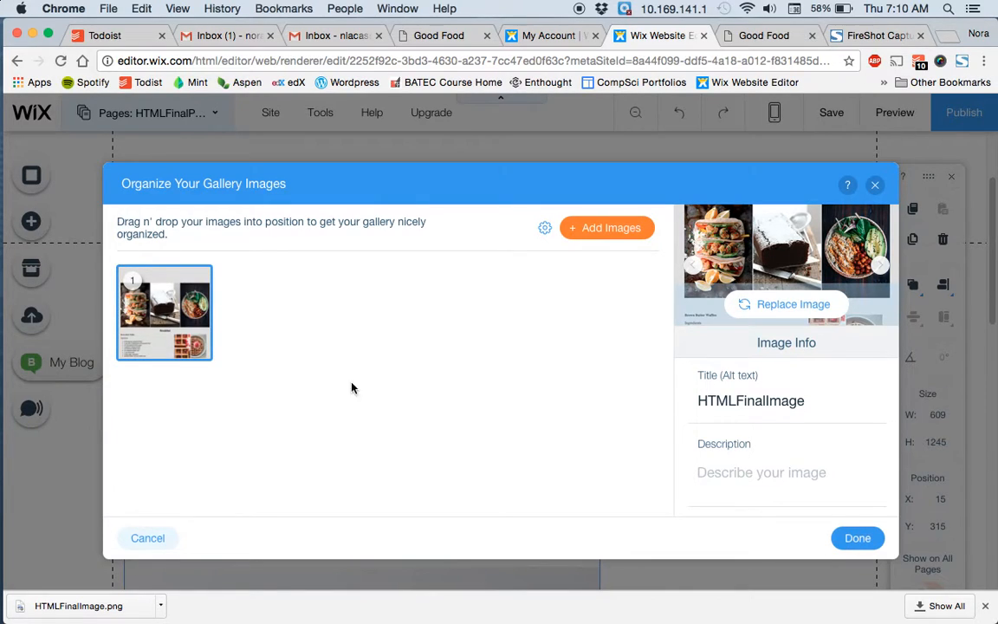
click(856, 540)
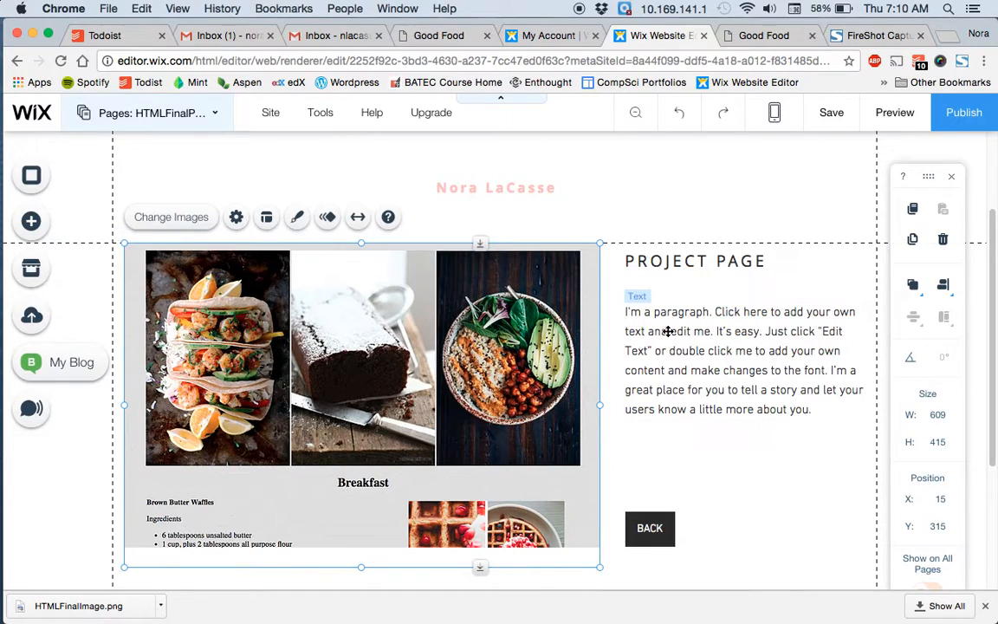
Replace the "PROJECT PAGE" heading with "HTML Final Webpage"
click(689, 267)
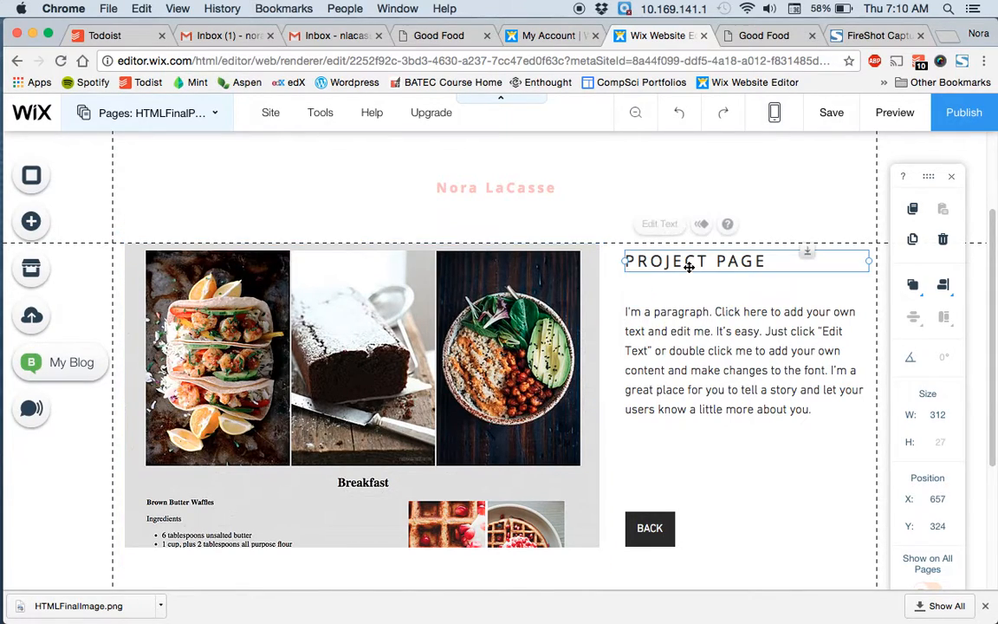
double_click(713, 261)
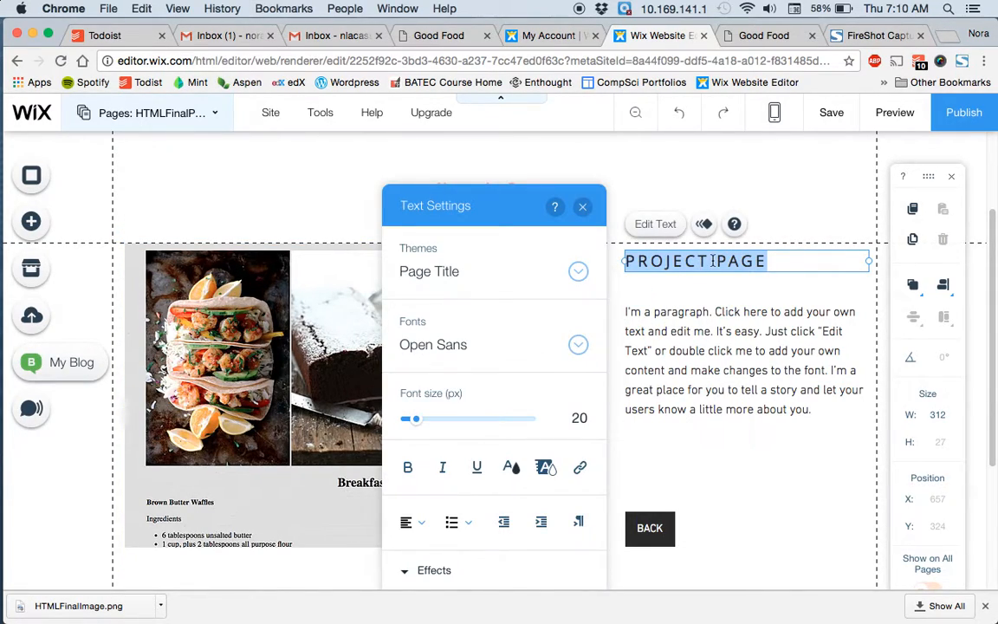
text(HTML Fina)
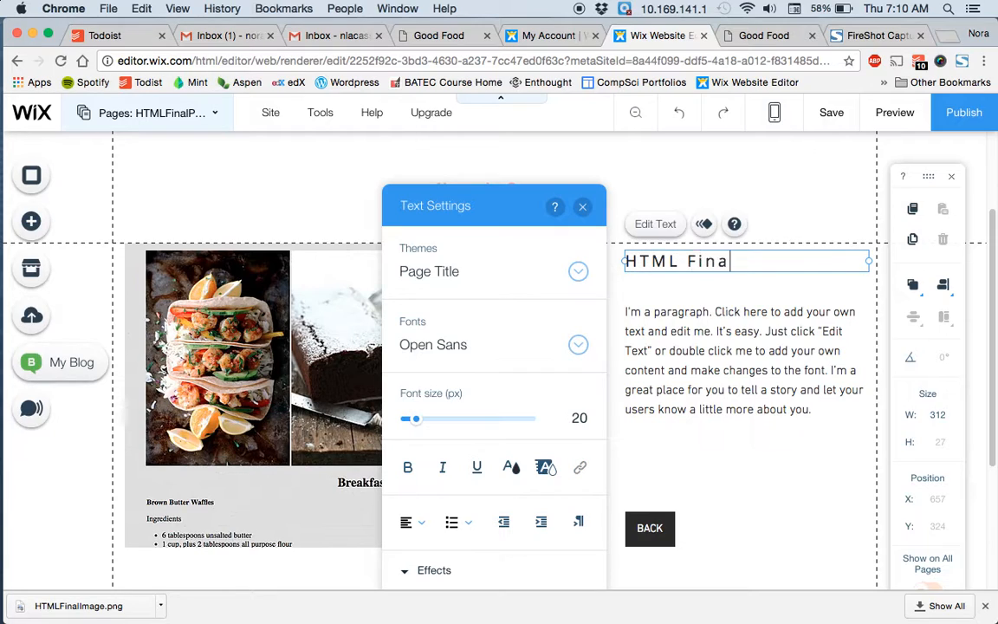
text(l Webpage)
Replace the placeholder paragraph under the heading with "This webpage is a blog about my favorite recipes."
click(738, 329)
double_click(738, 329)
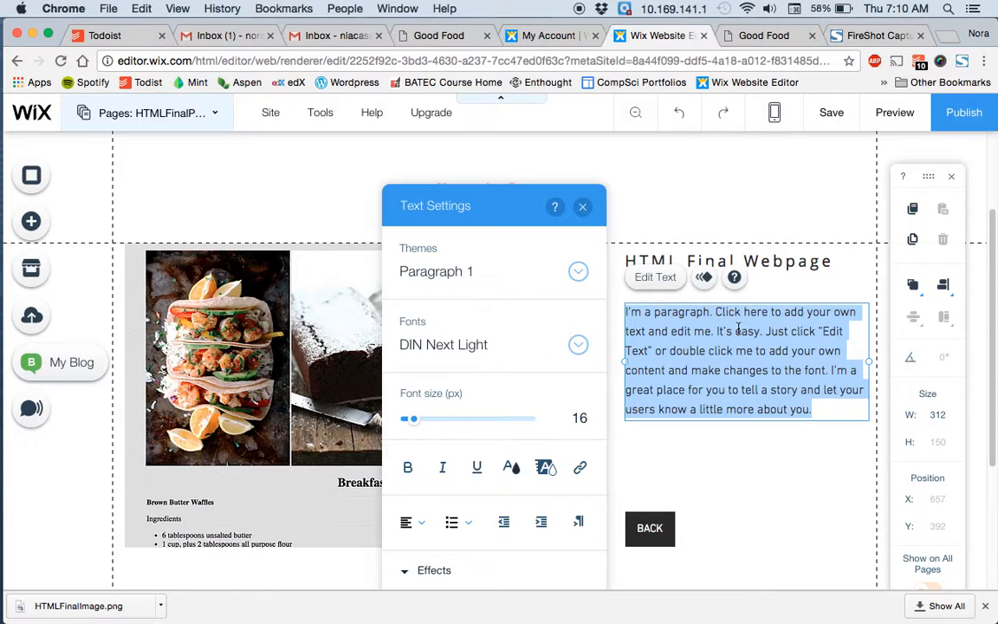
text(Thi)
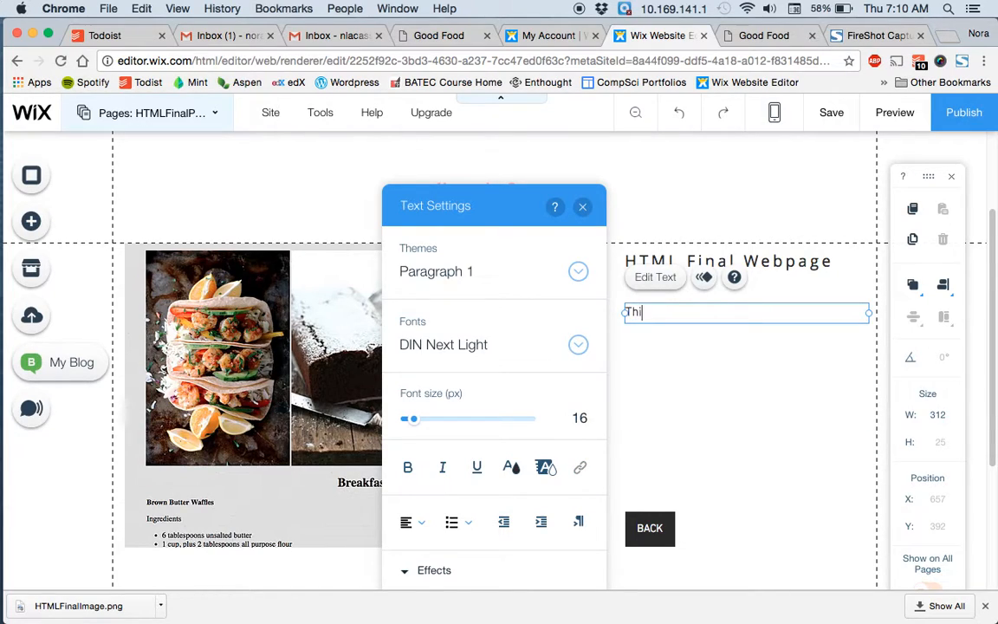
text(s webpage is a bl)
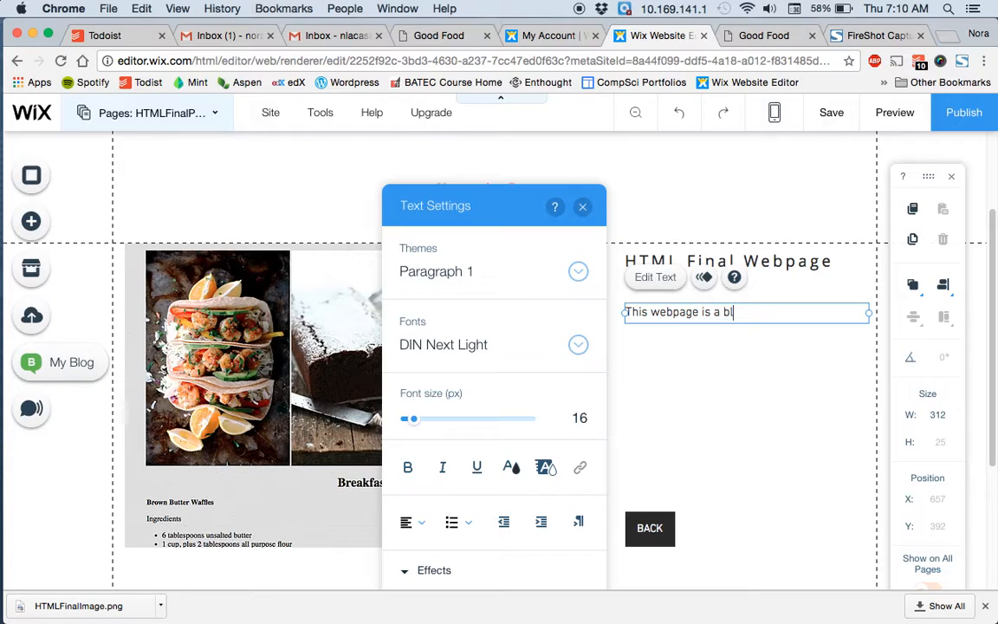
text(og about my favorite)
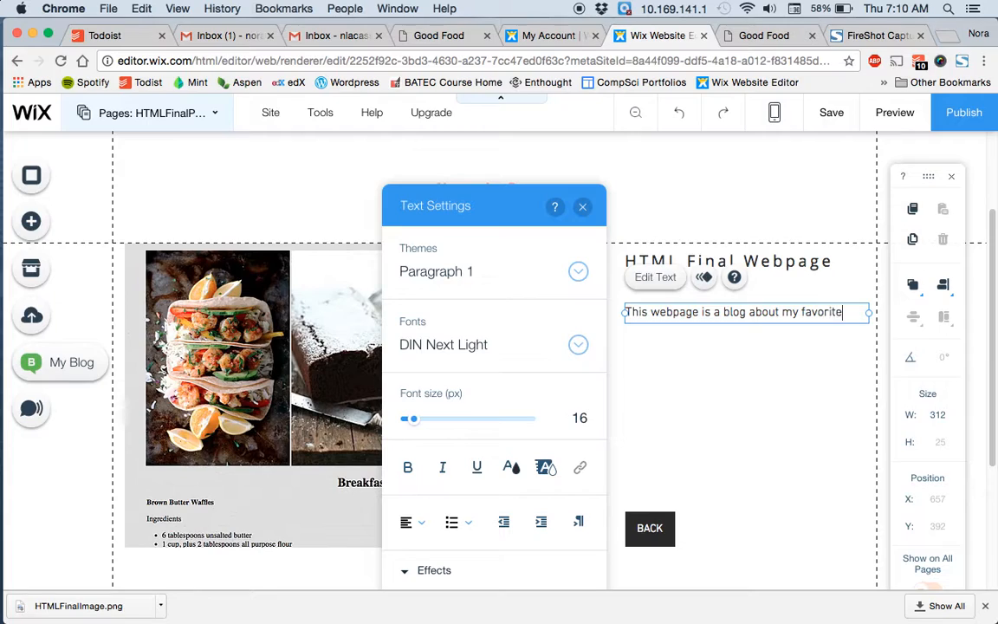
text( recipes.)
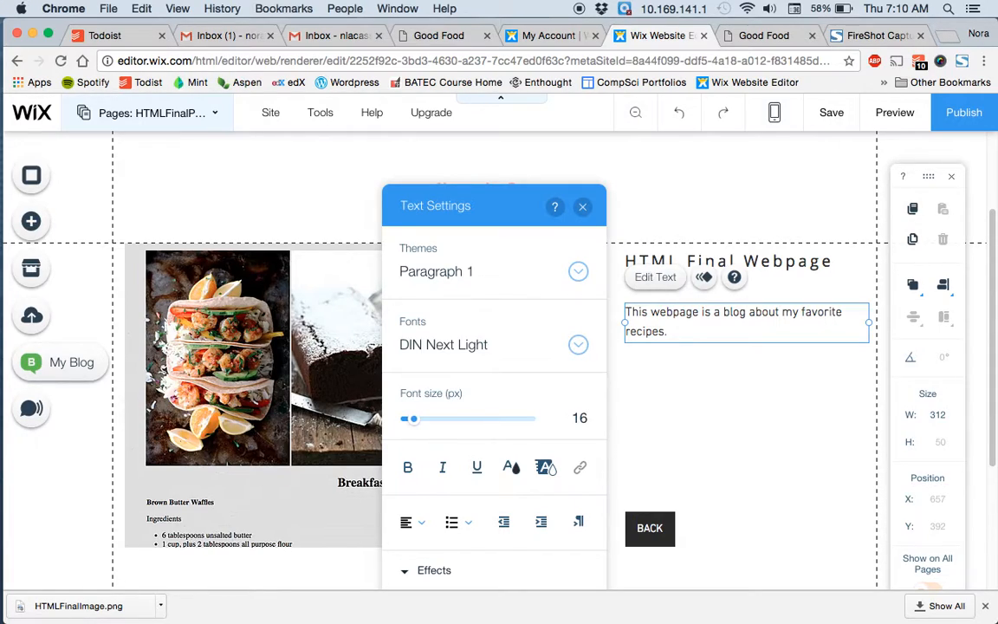
Append to the paragraph "On this webpage you will find my use of divs, tables, images, paragraphs, lists and headings." and finish editing
text(On this webpage you wil)
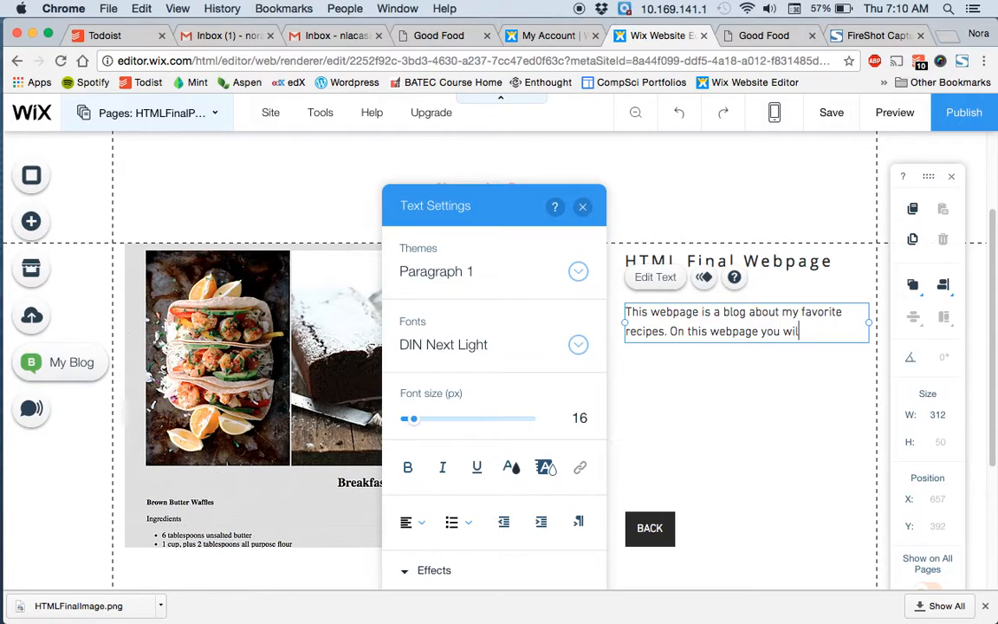
text(l find my u)
text(se of divs, tables, images, paragraphs, lists)
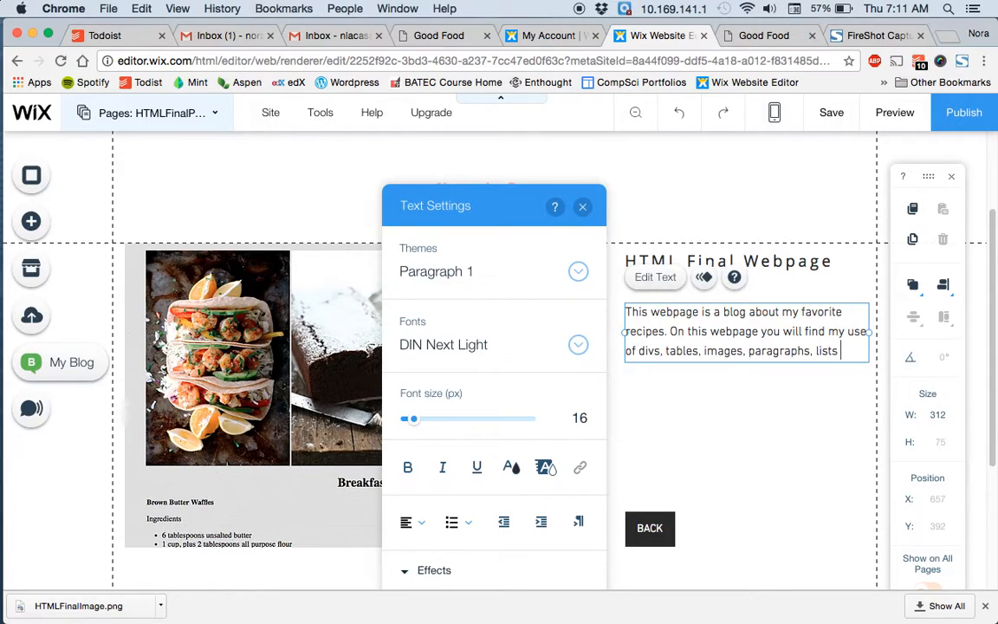
text(headings.)
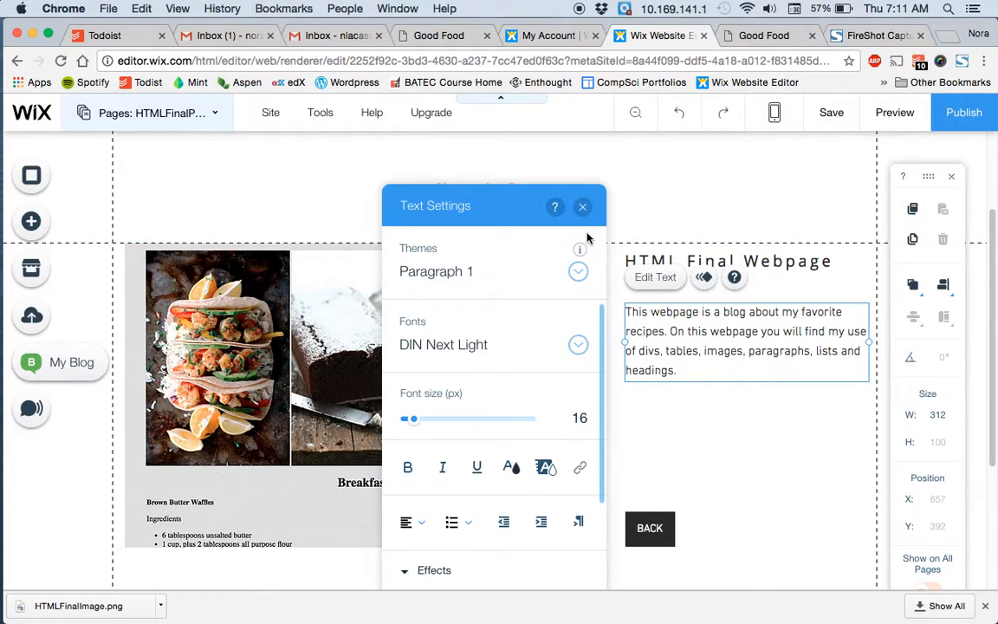
click(703, 457)
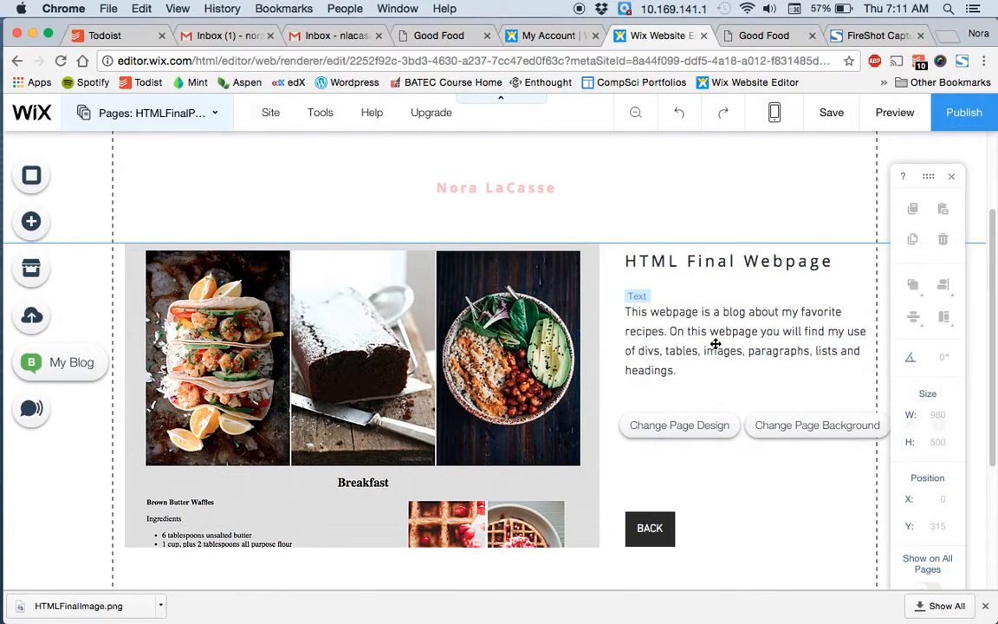
Set the project page's background to the blue video with glowing light-blue particles
scroll(683, 362, down, 3)
scroll(683, 362, up, 5)
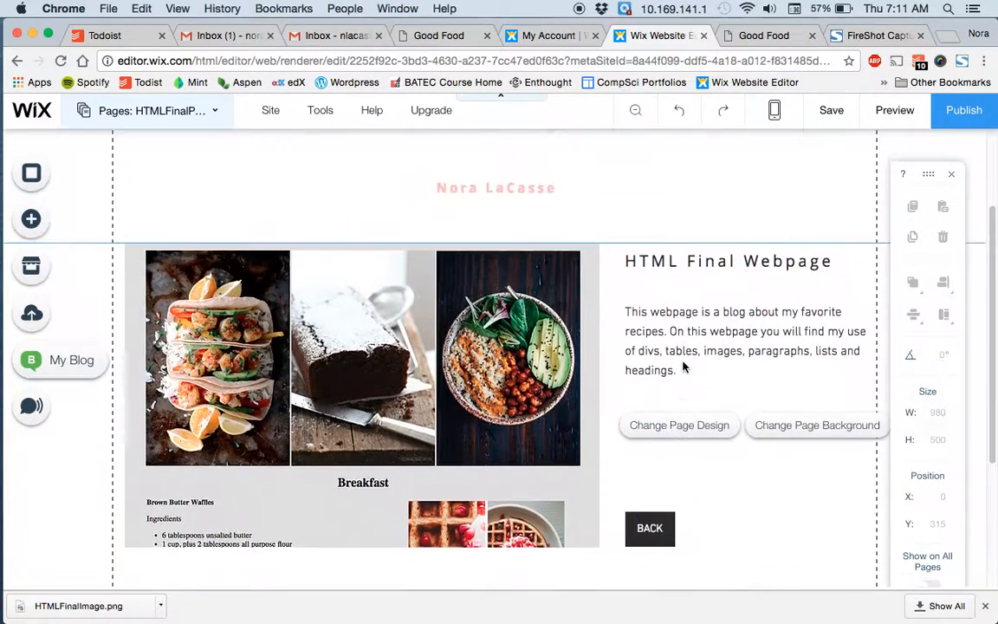
scroll(683, 367, down, 4)
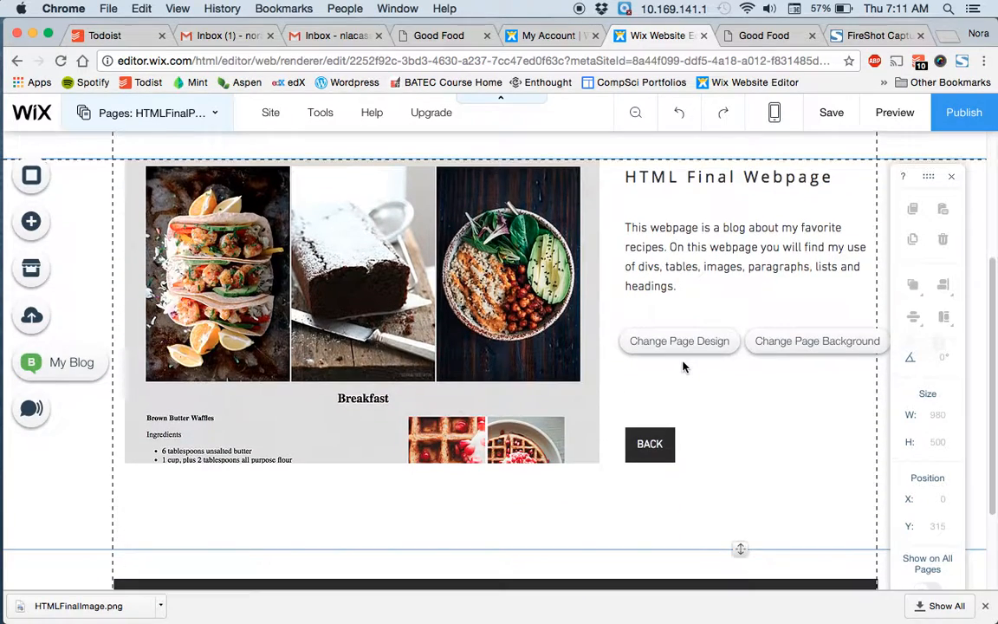
scroll(683, 367, up, 4)
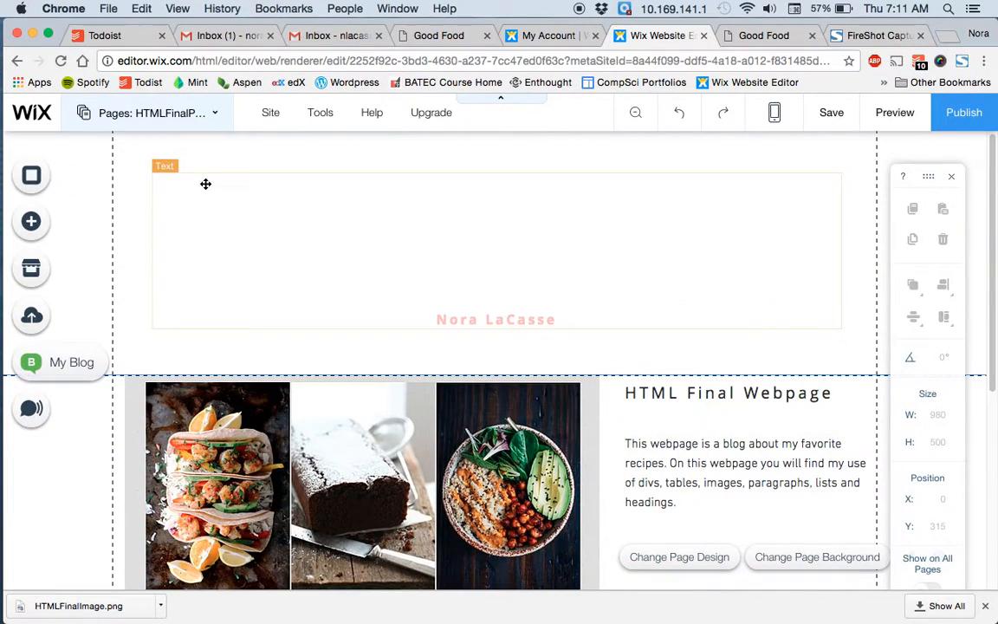
click(32, 178)
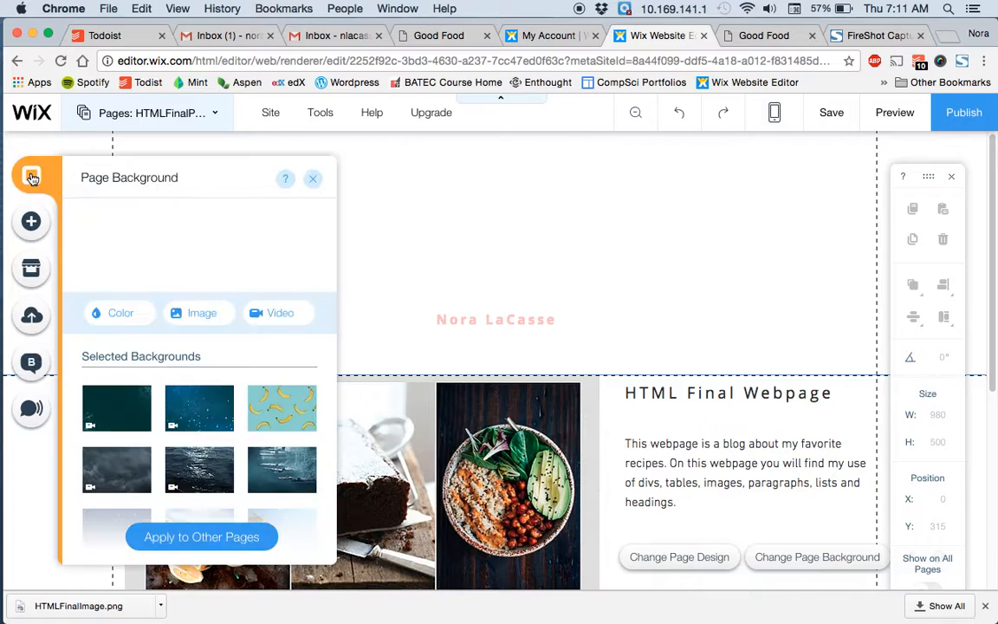
click(208, 403)
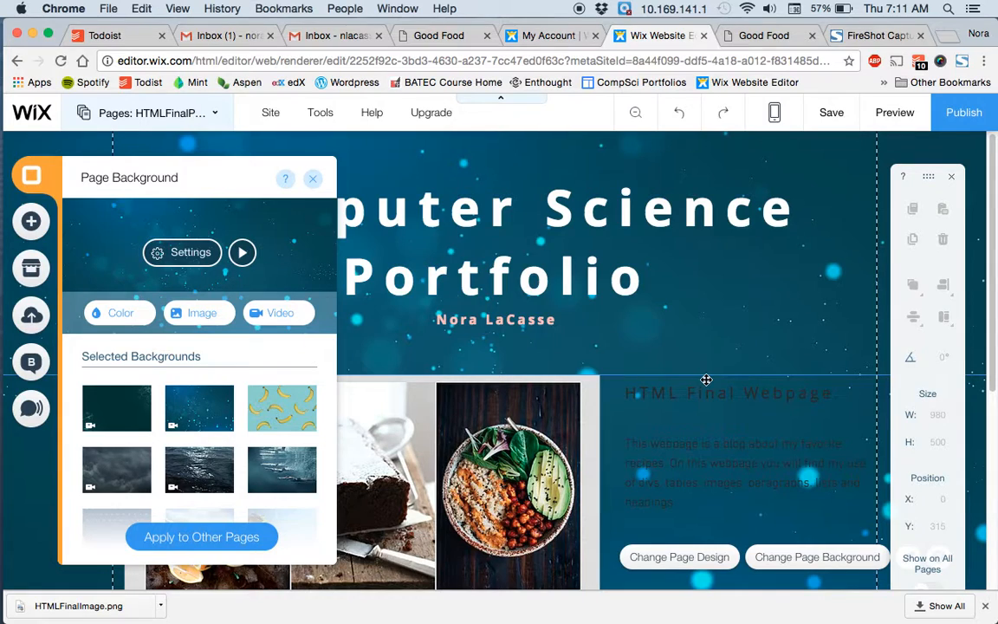
Color the "HTML Final Webpage" heading light pink #FCBCBC and set its font size to 43 px
scroll(706, 379, down, 2)
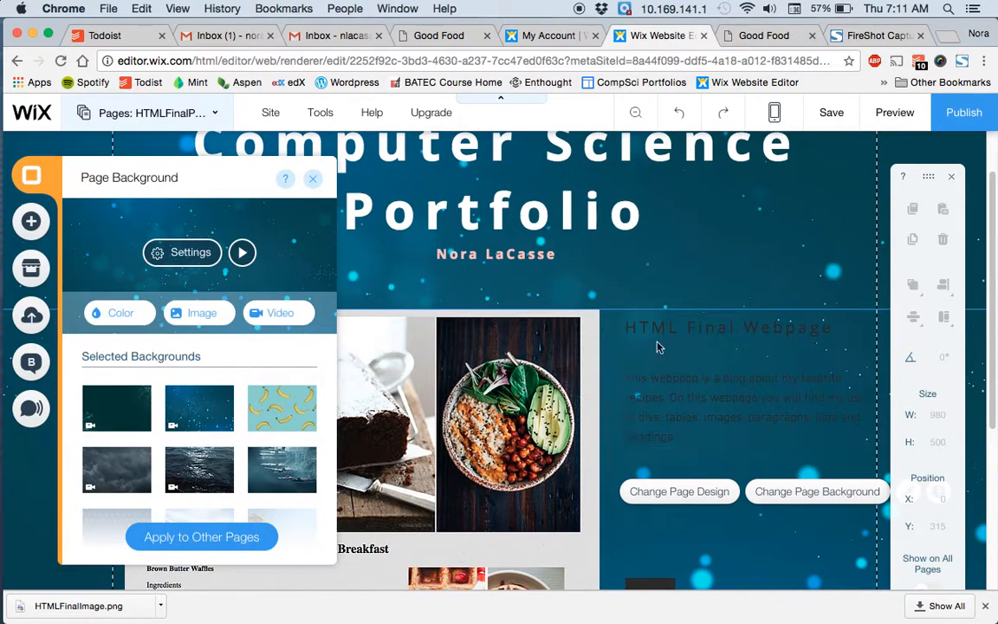
click(690, 330)
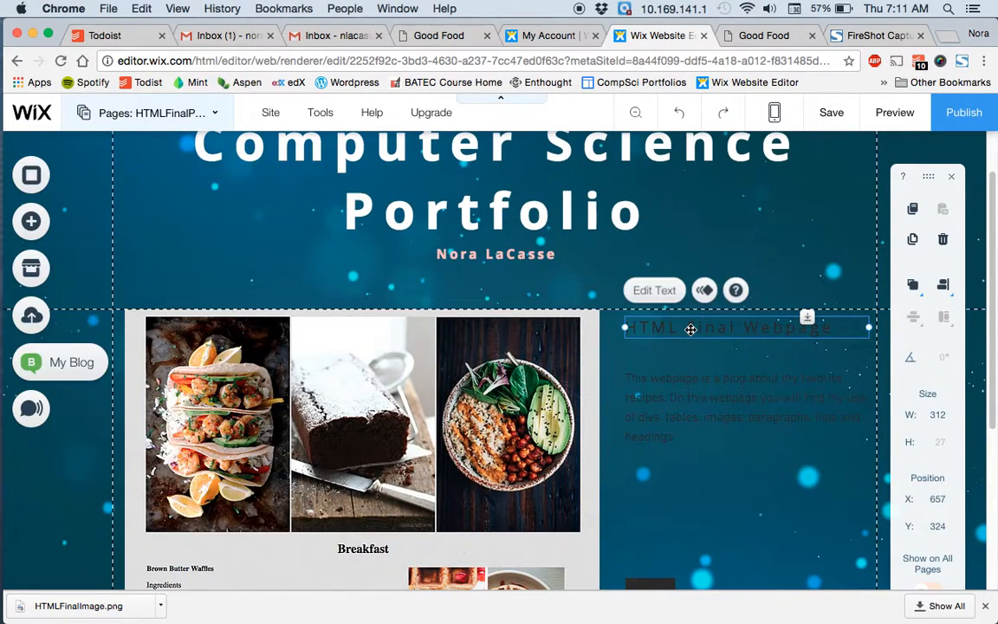
click(691, 329)
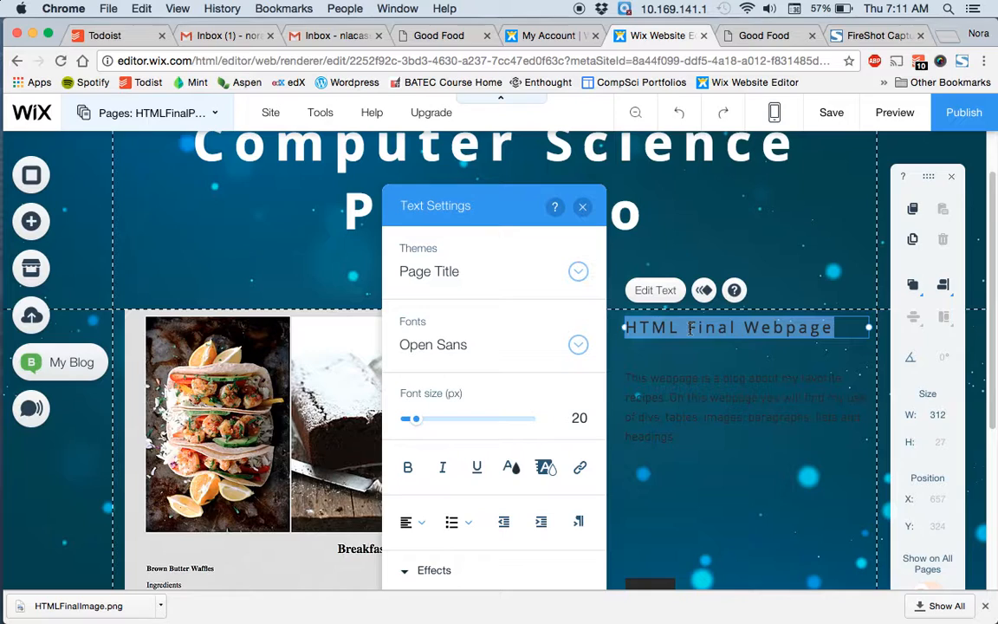
click(513, 469)
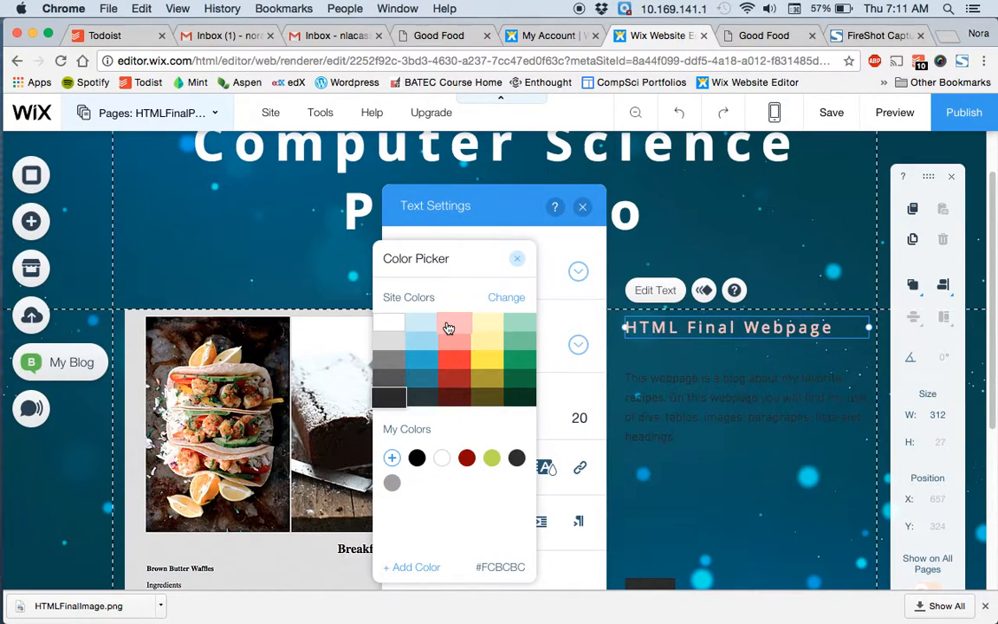
click(563, 435)
drag(416, 425, 435, 424)
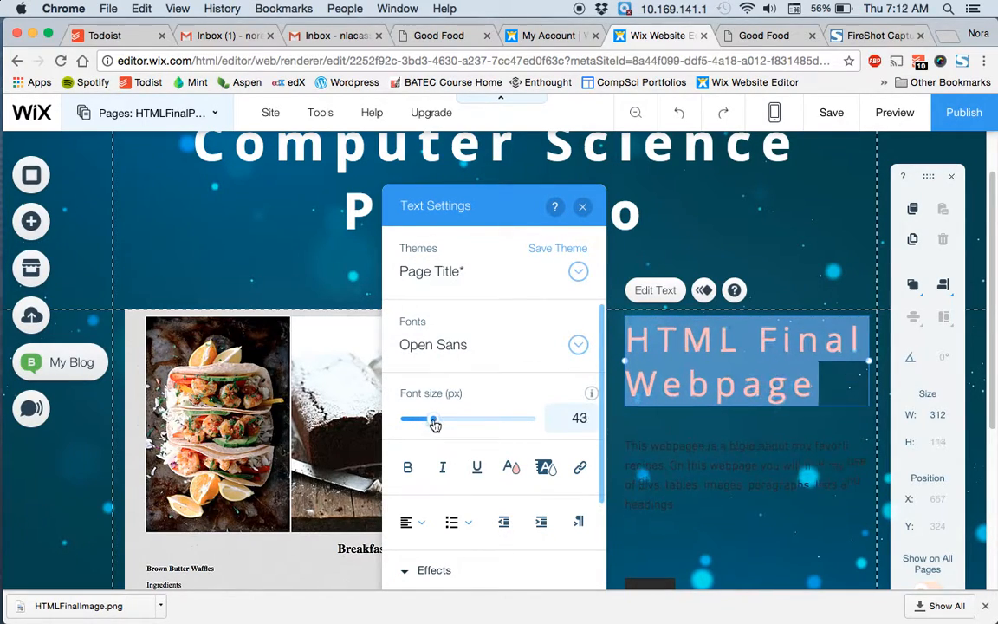
Color the description paragraph under the heading light pink #FCBCBC and save the site
click(643, 485)
double_click(643, 484)
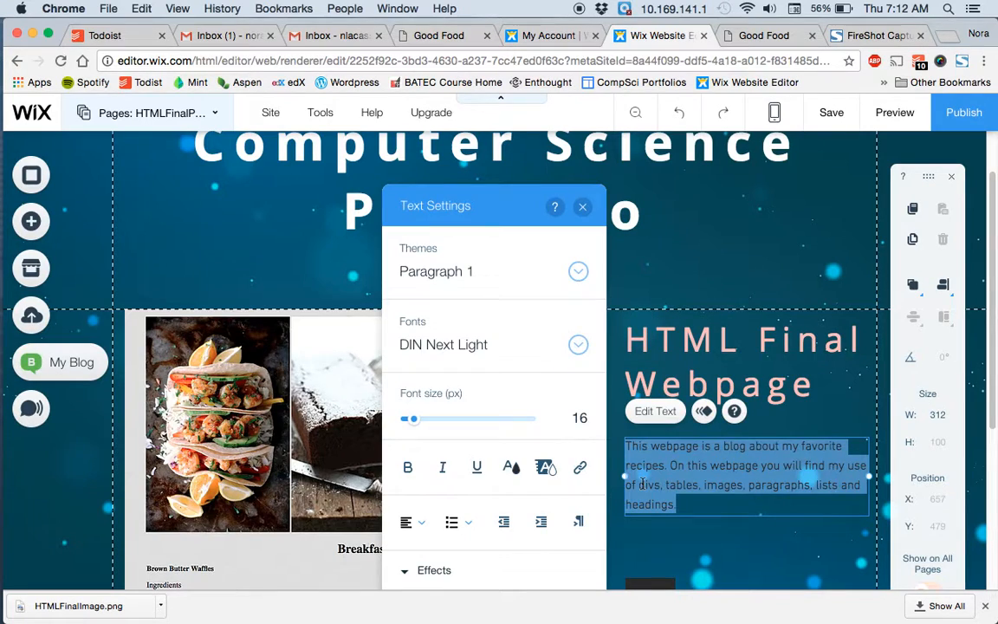
click(513, 468)
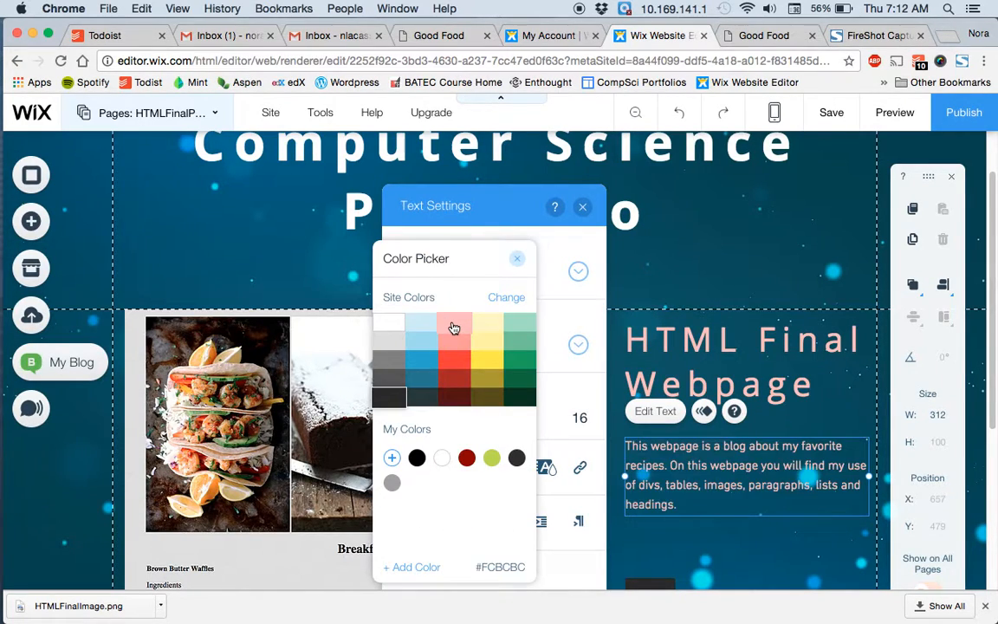
click(669, 281)
click(669, 281)
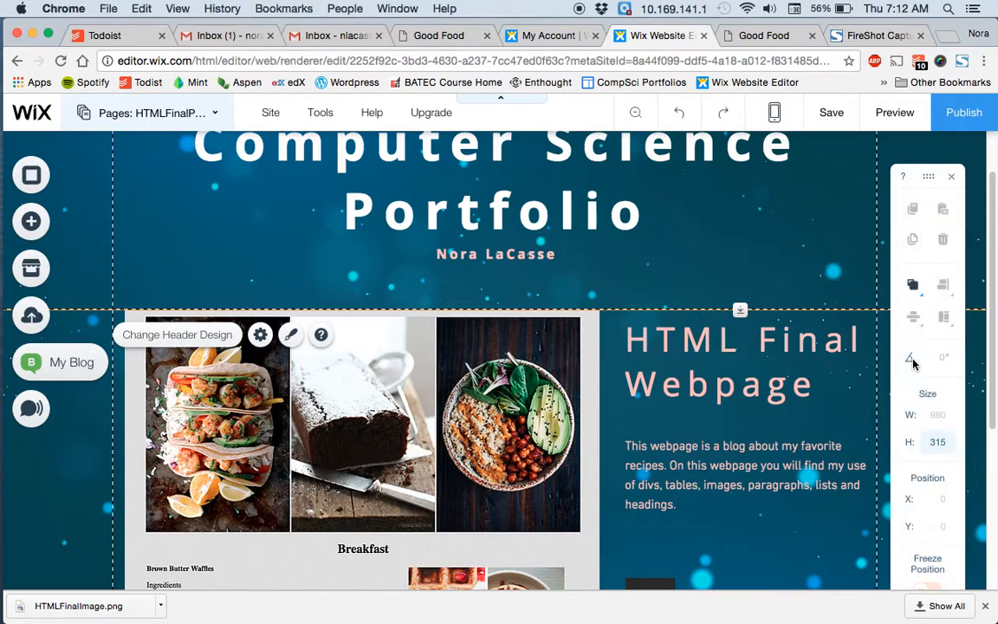
click(831, 114)
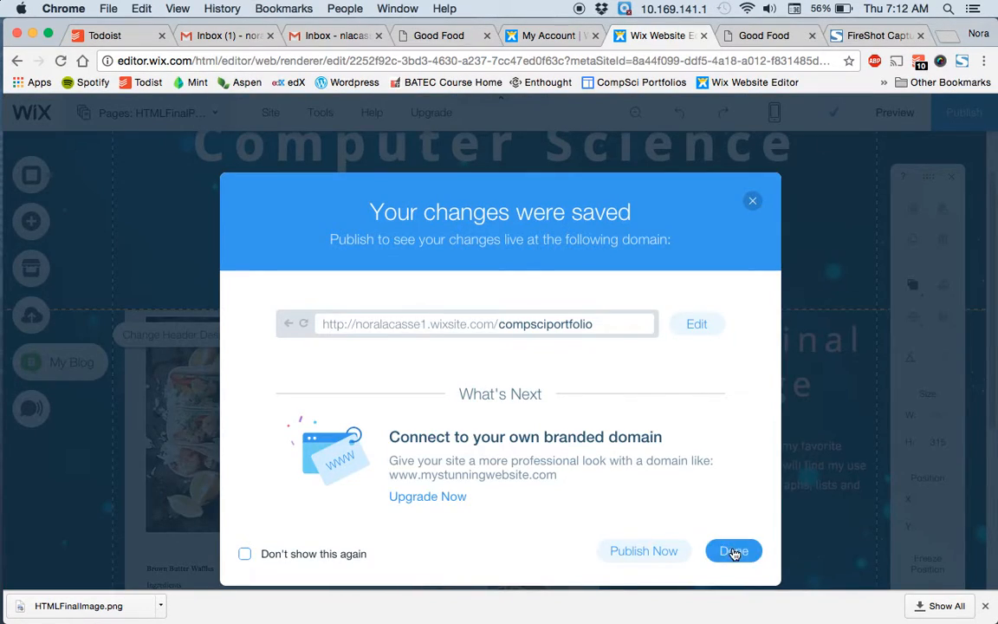
click(734, 551)
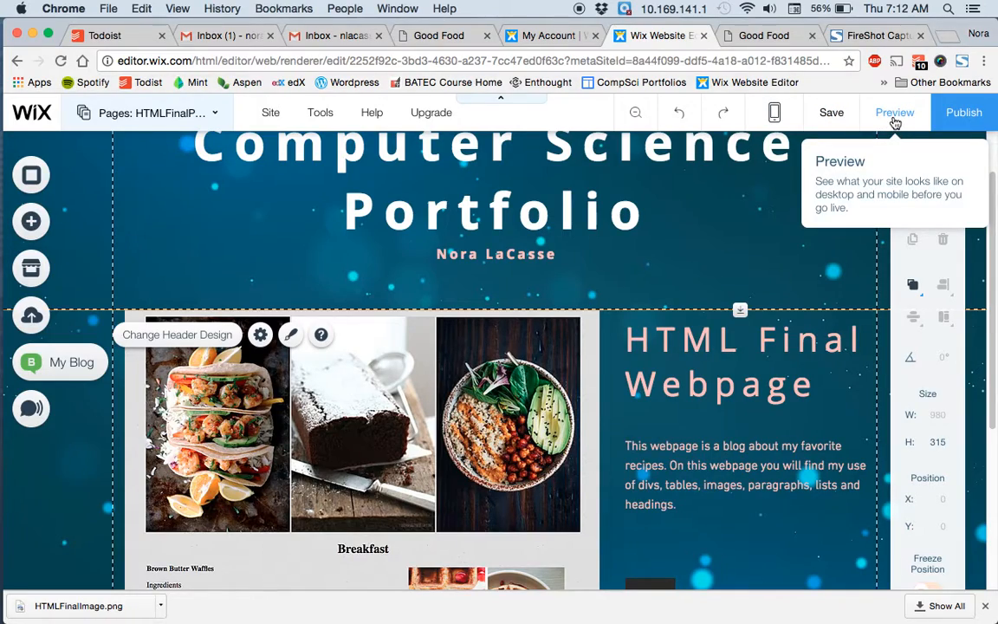
Preview the project page, test its BACK link to Home, check the project images there and return to editing
click(895, 114)
scroll(960, 357, down, 3)
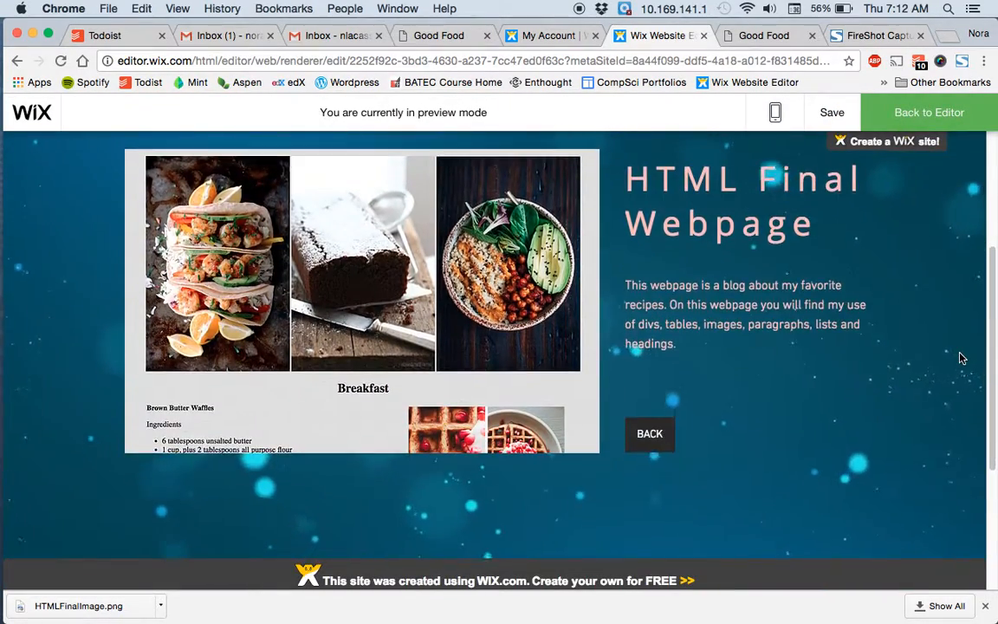
scroll(960, 357, up, 5)
scroll(960, 357, down, 2)
scroll(960, 357, down, 2)
scroll(960, 357, up, 3)
scroll(960, 357, down, 1)
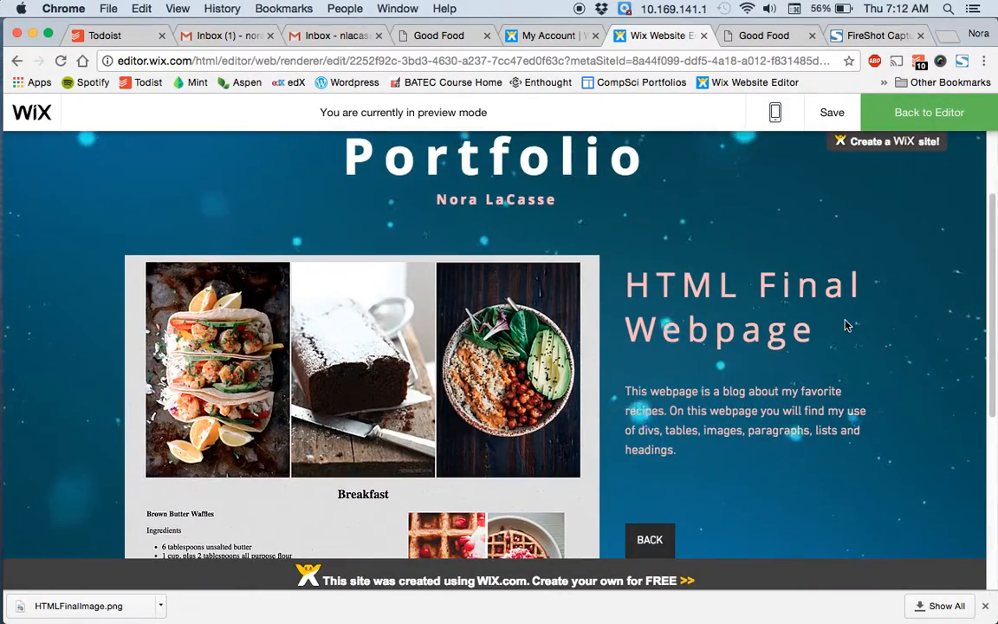
scroll(847, 325, down, 3)
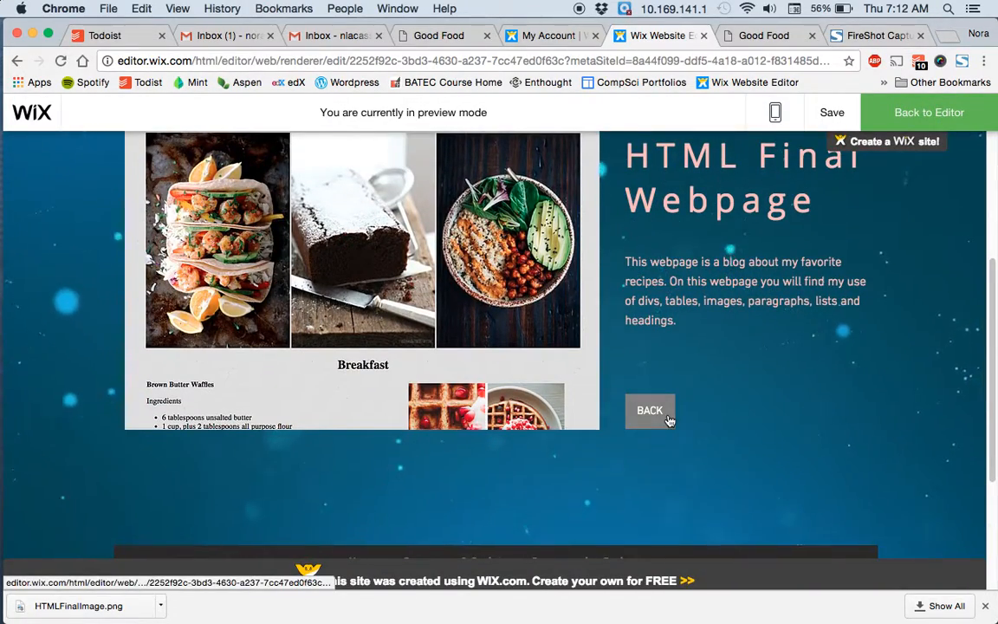
scroll(680, 324, up, 3)
scroll(679, 324, down, 3)
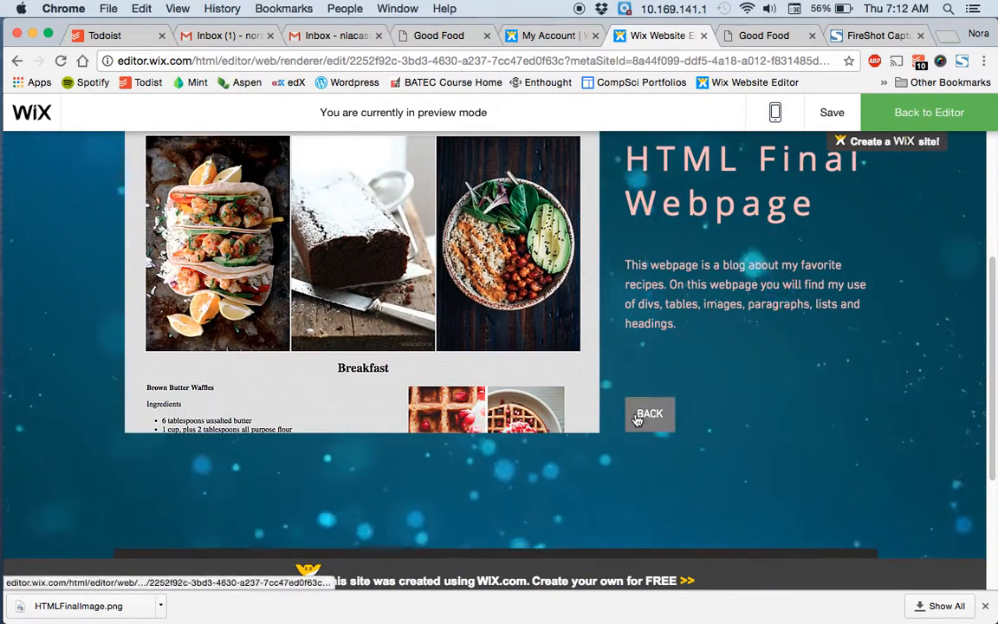
click(648, 415)
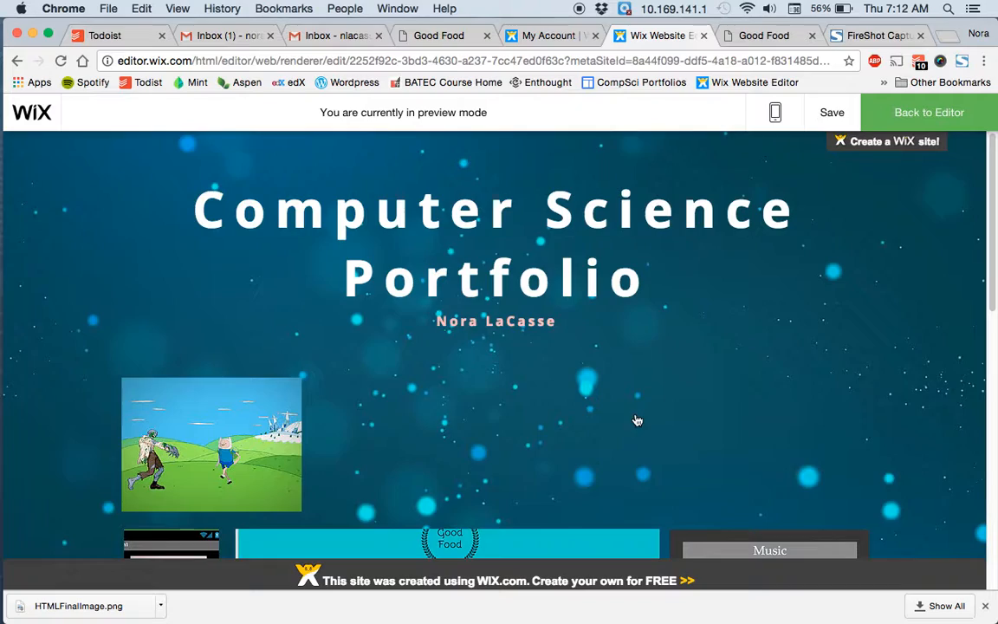
scroll(659, 305, down, 10)
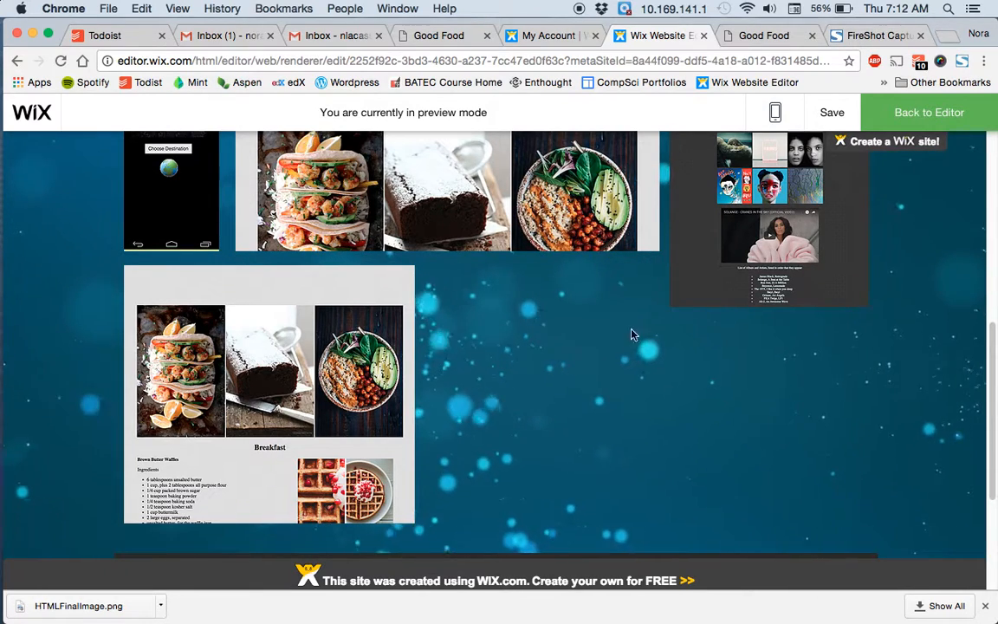
click(913, 115)
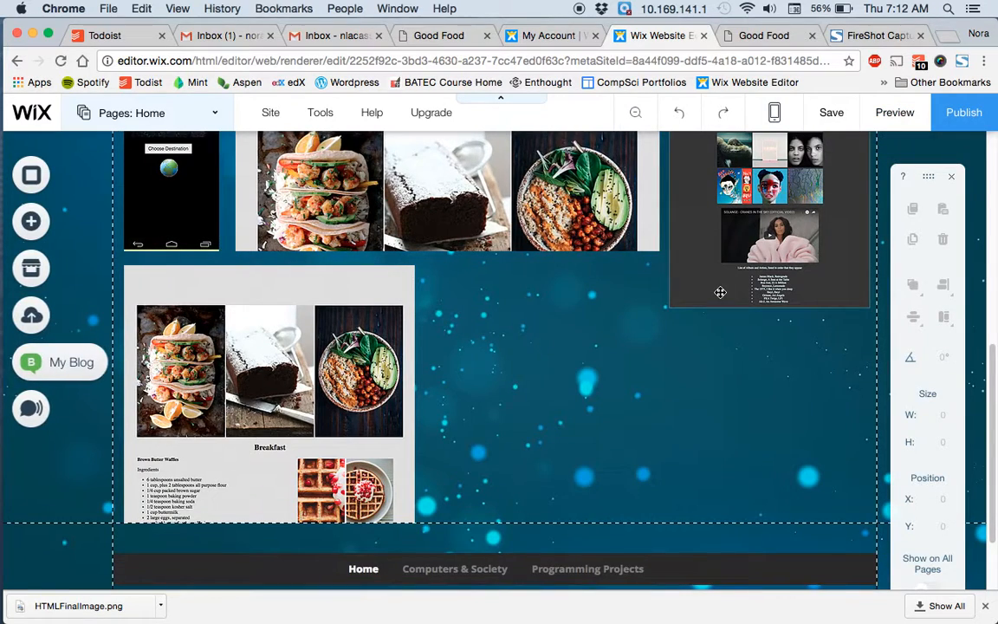
Link the lowest project image on the Home page to the HTMLFinalProject page and save the site
click(303, 397)
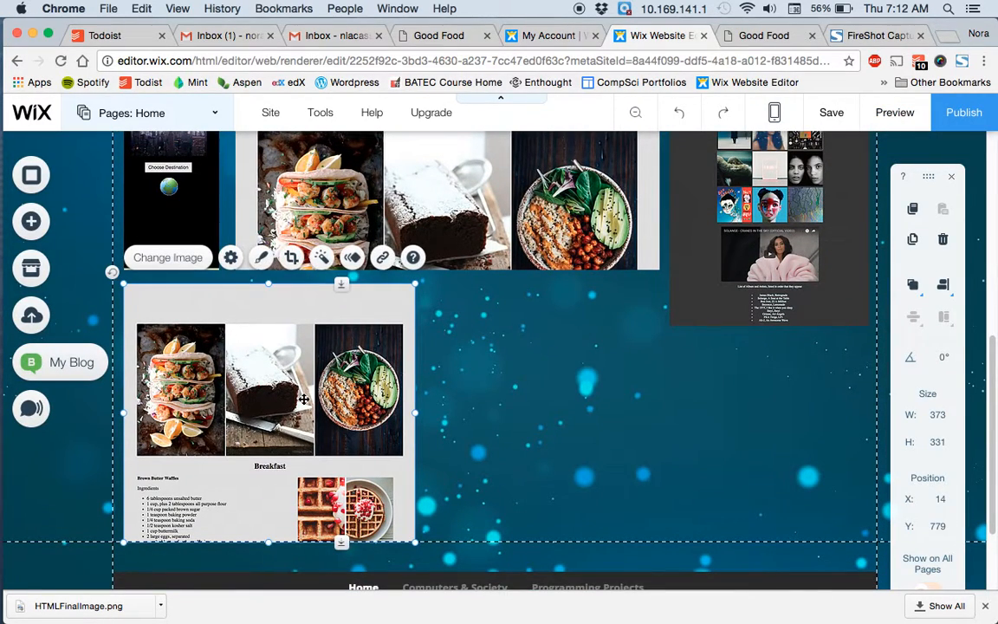
click(232, 260)
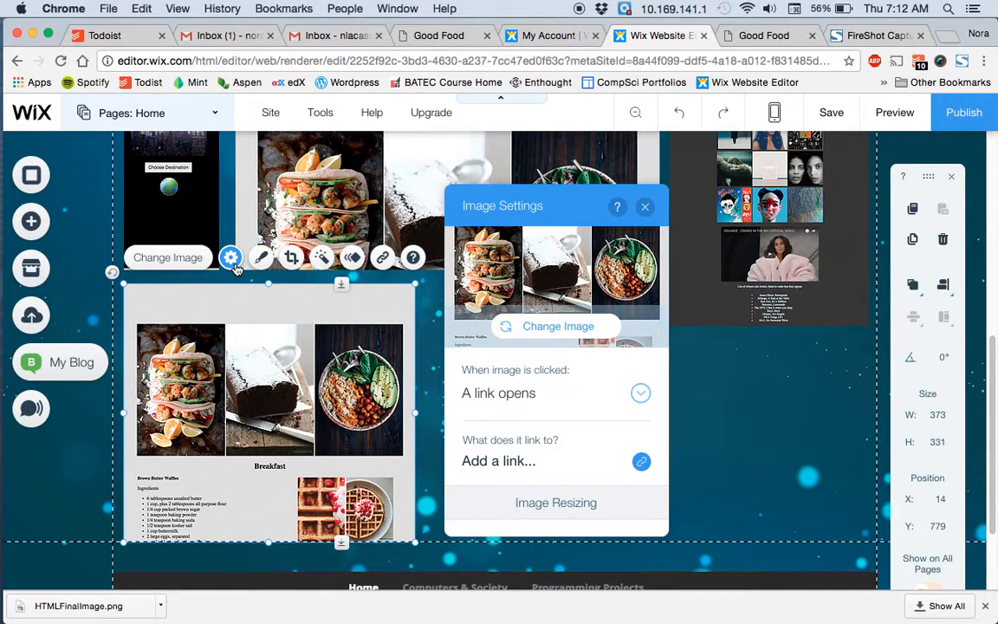
click(489, 463)
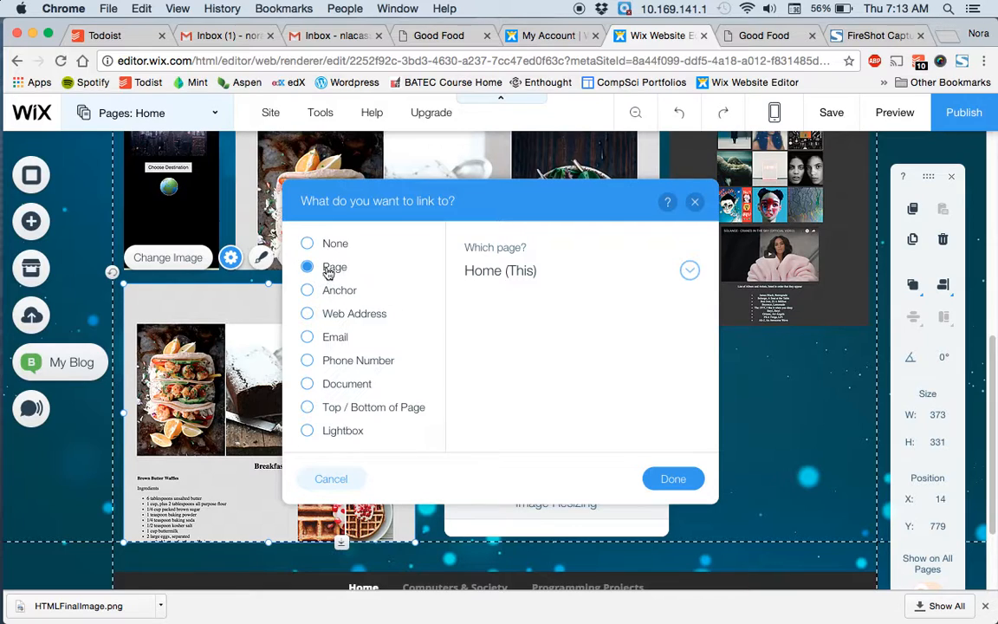
click(689, 272)
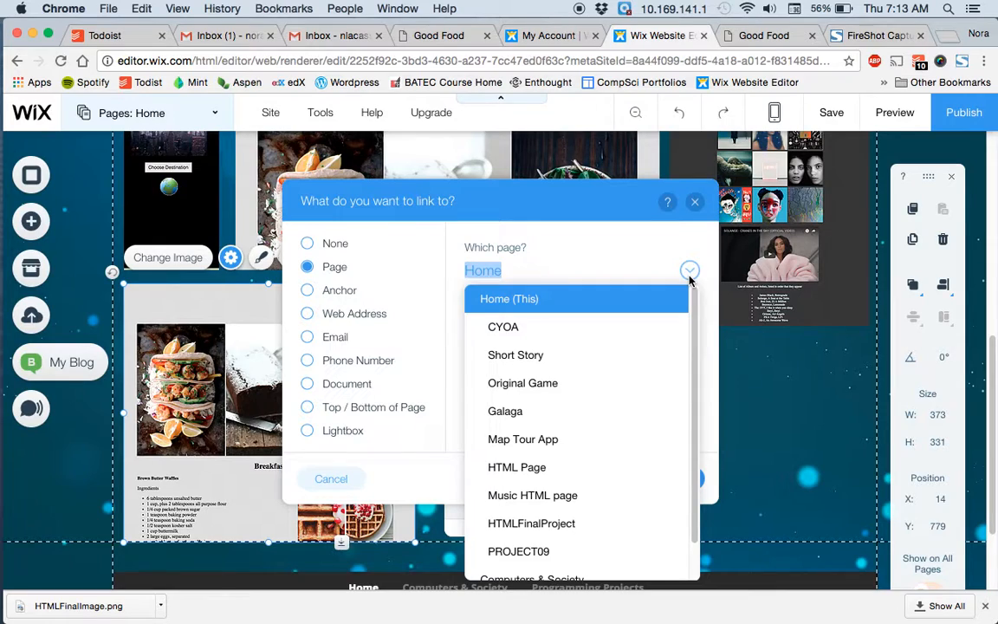
scroll(621, 362, down, 2)
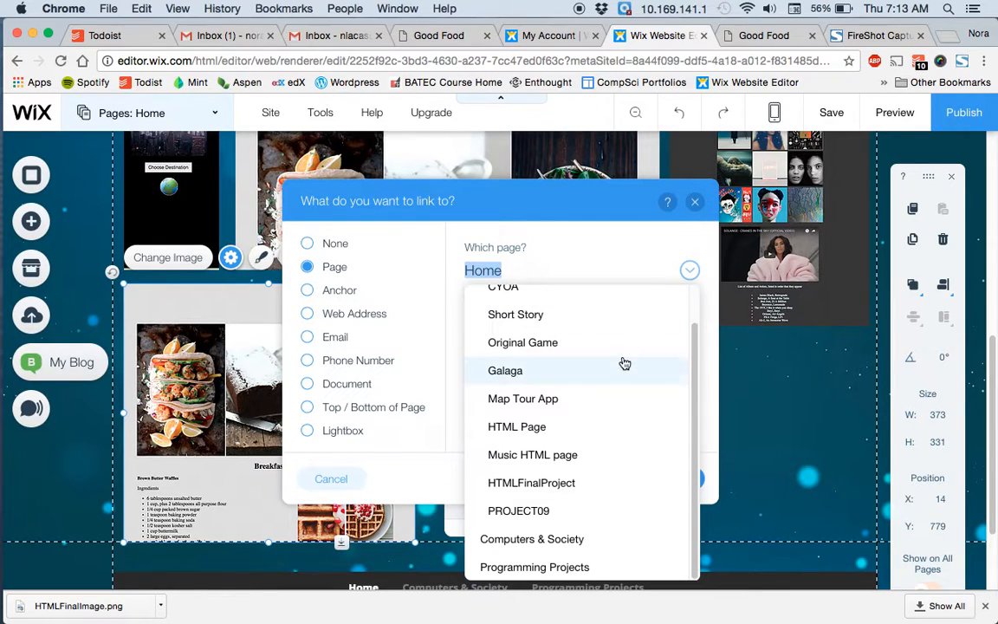
click(592, 486)
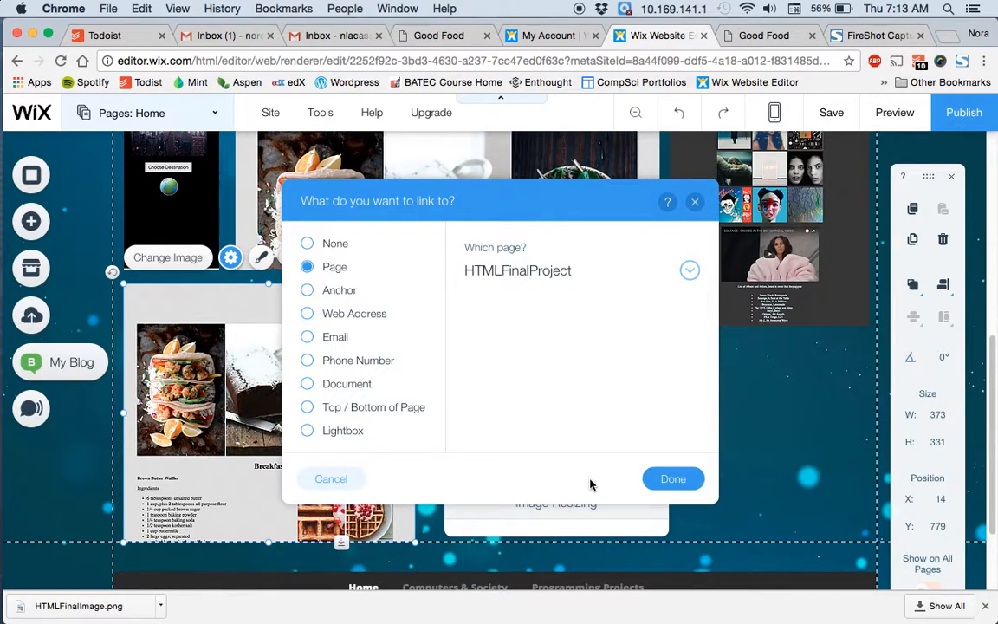
click(674, 481)
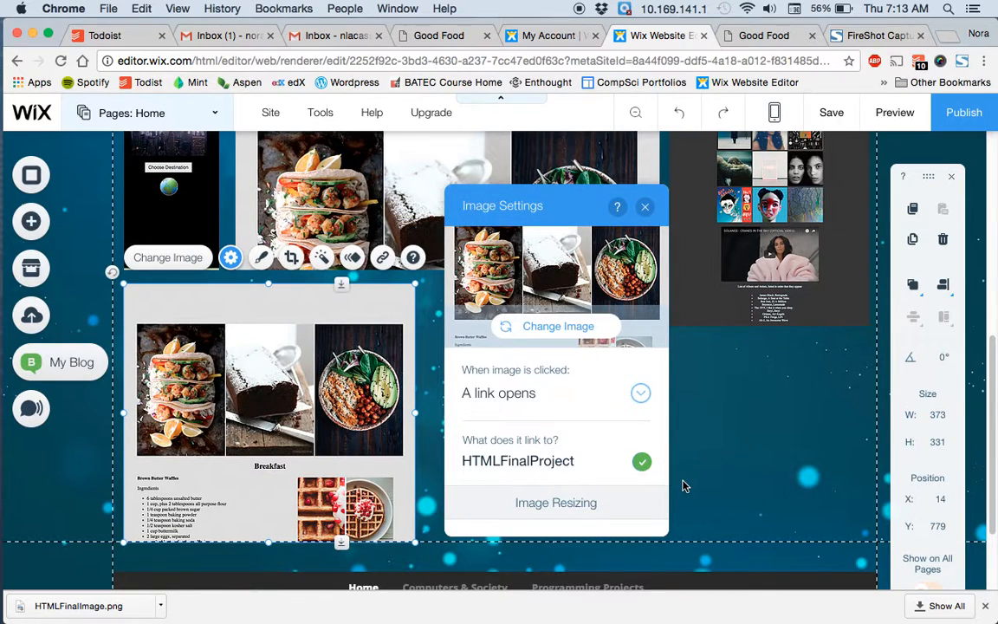
click(645, 209)
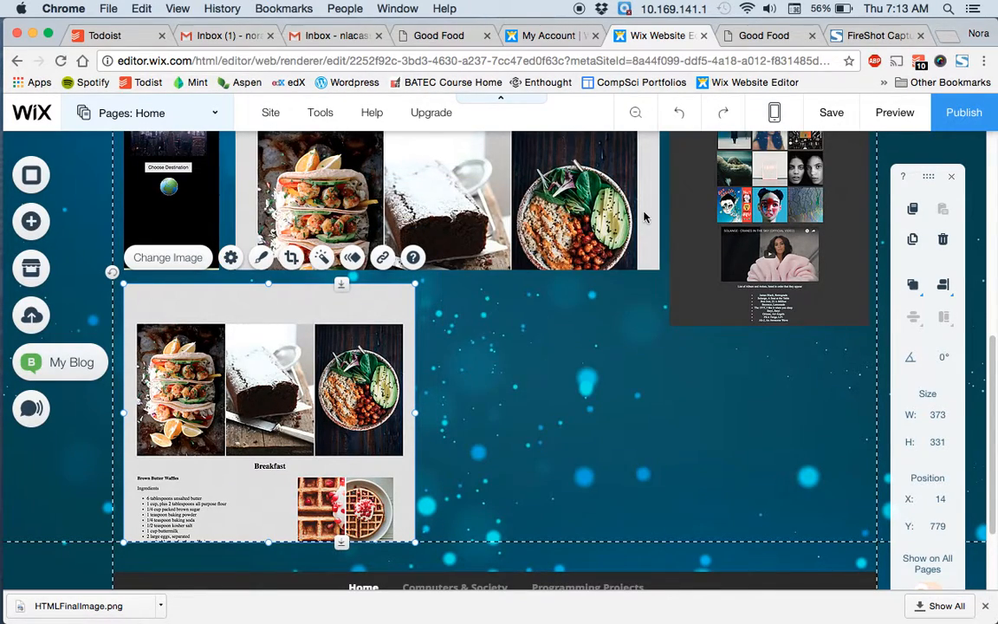
click(830, 112)
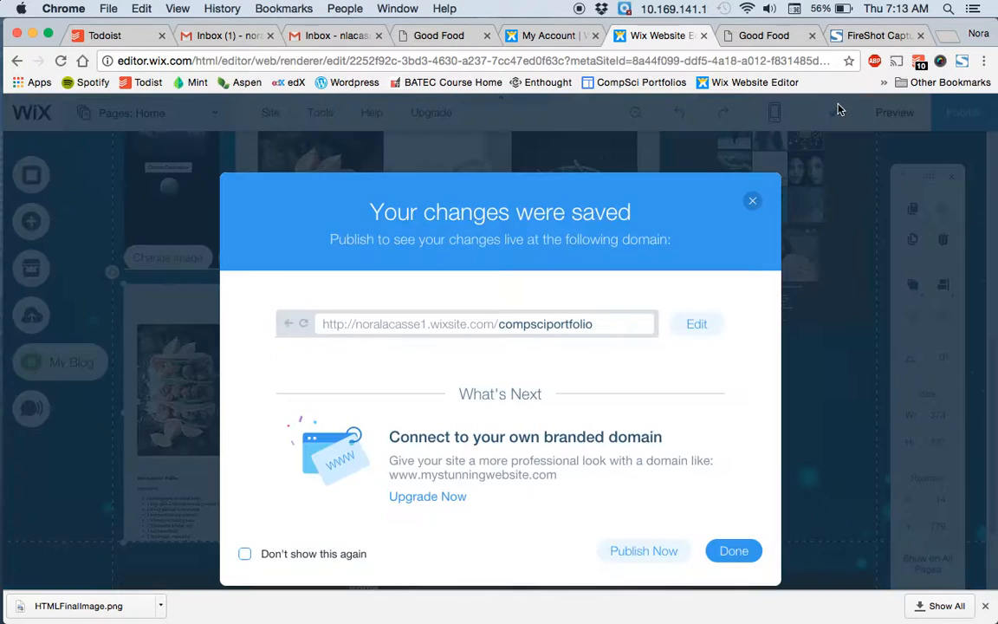
click(733, 552)
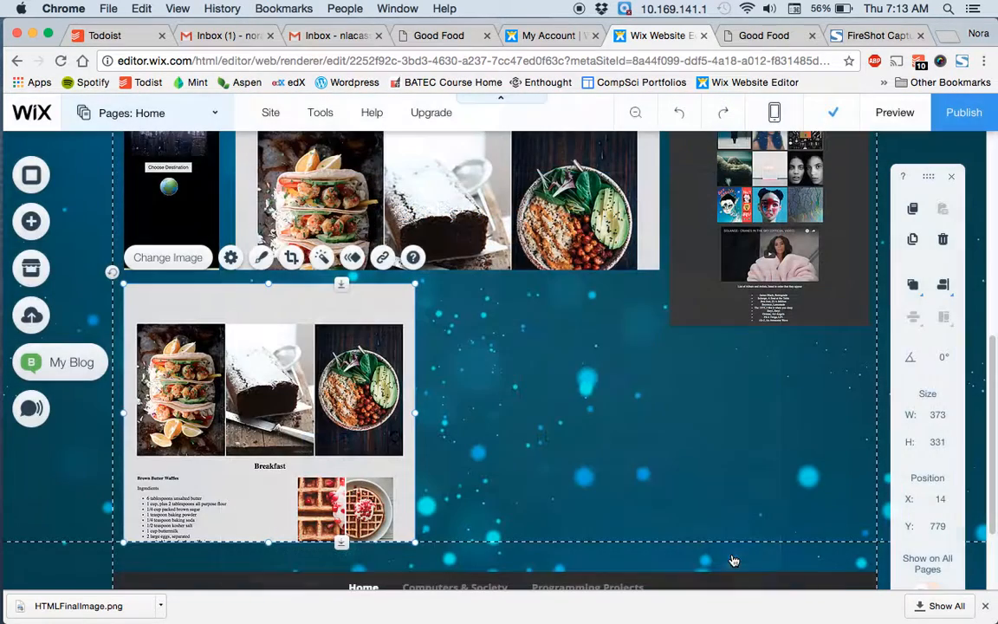
Preview the site to test the new image's link to its project page and the BACK link to Home
click(895, 112)
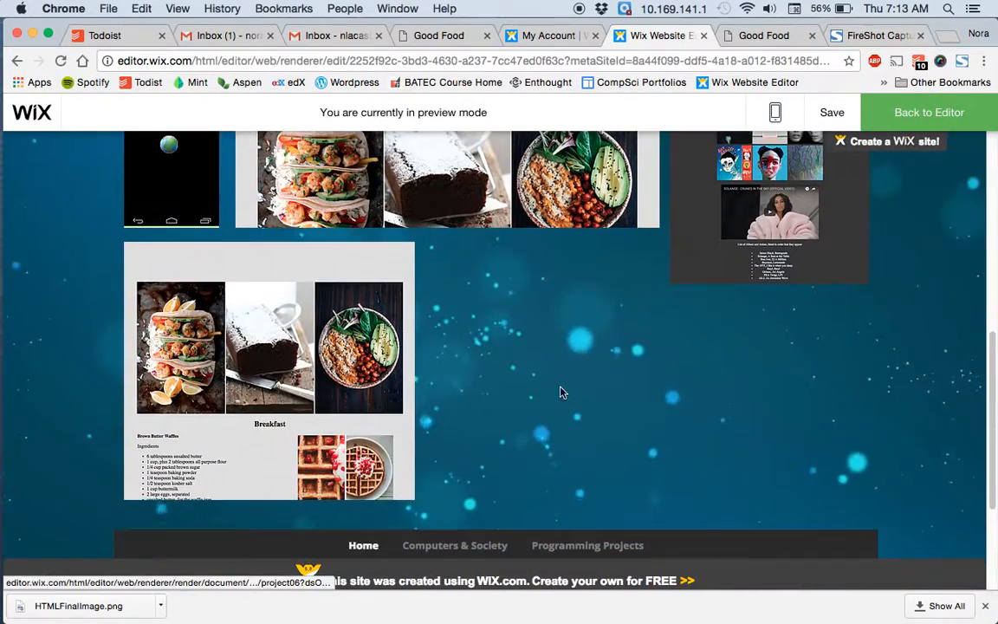
click(286, 400)
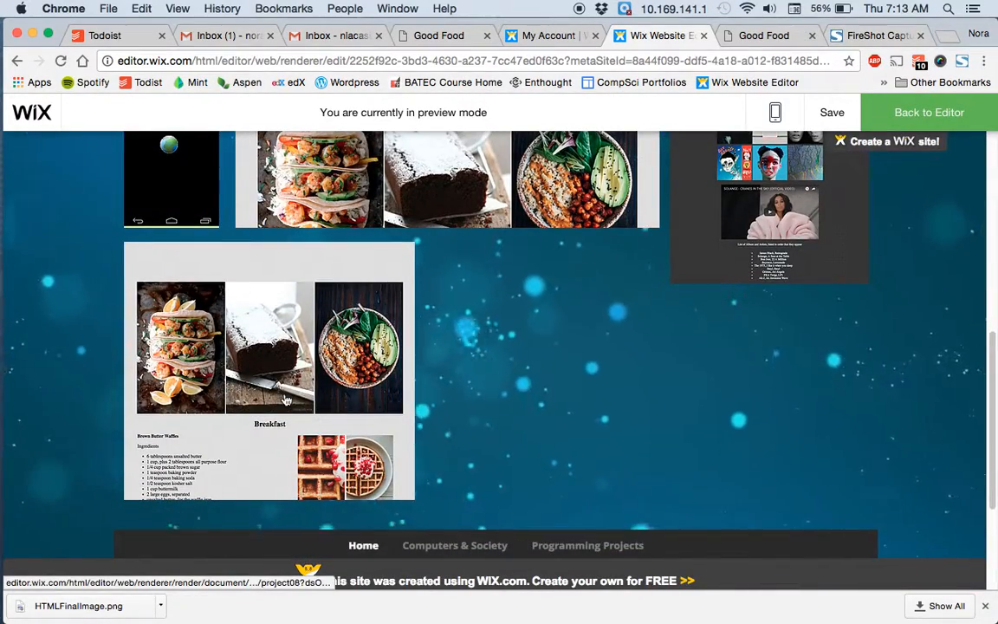
scroll(646, 325, down, 2)
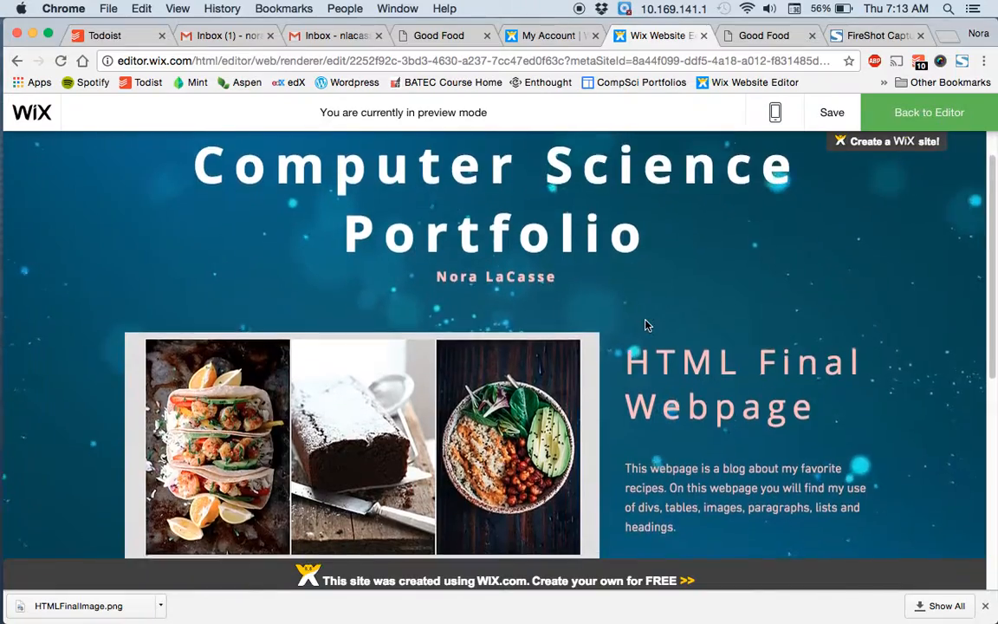
scroll(645, 325, down, 3)
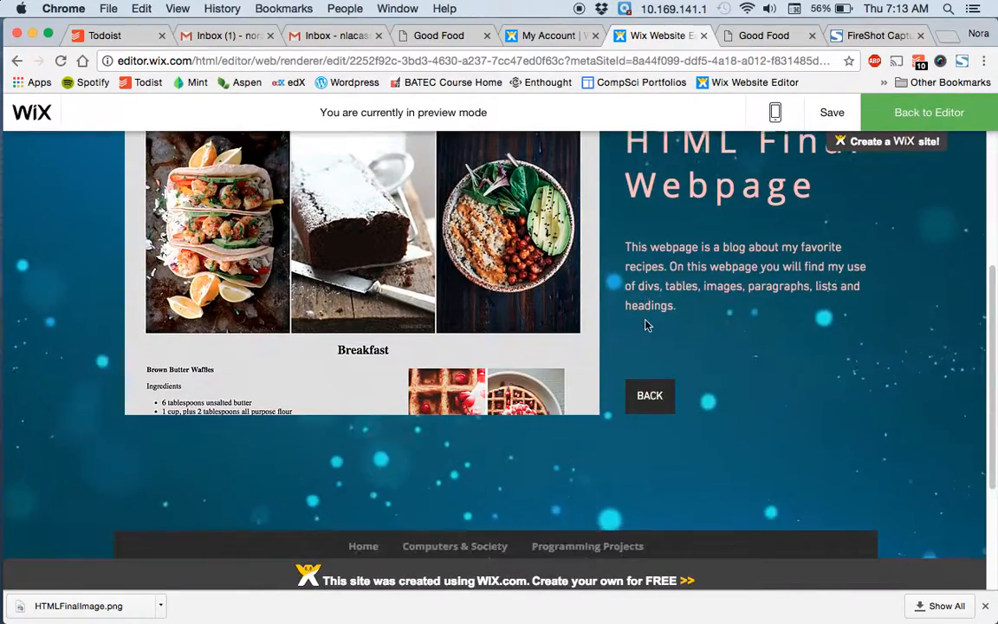
scroll(648, 325, down, 2)
scroll(648, 326, up, 2)
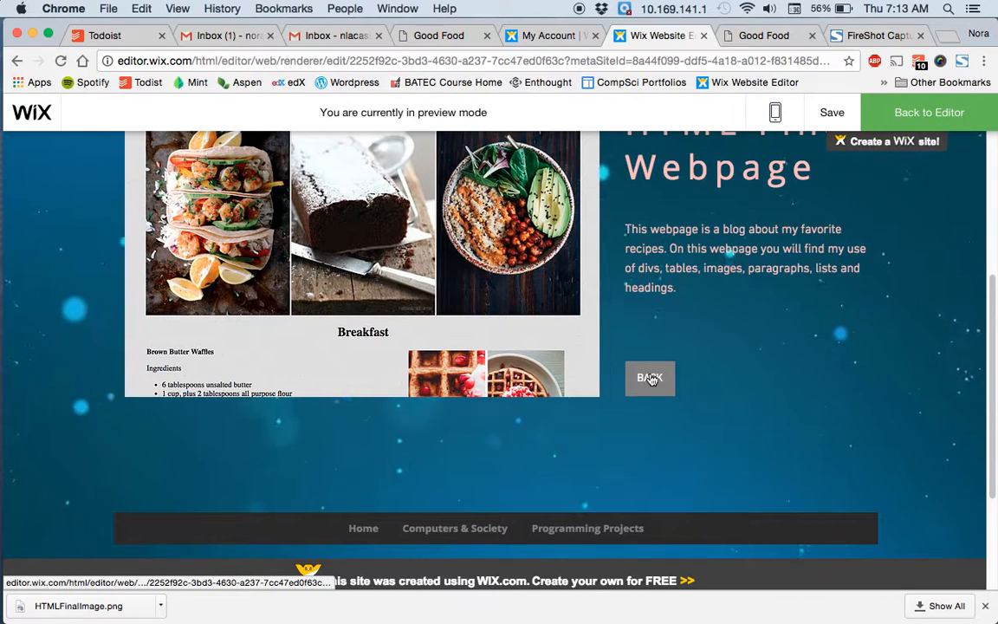
click(651, 379)
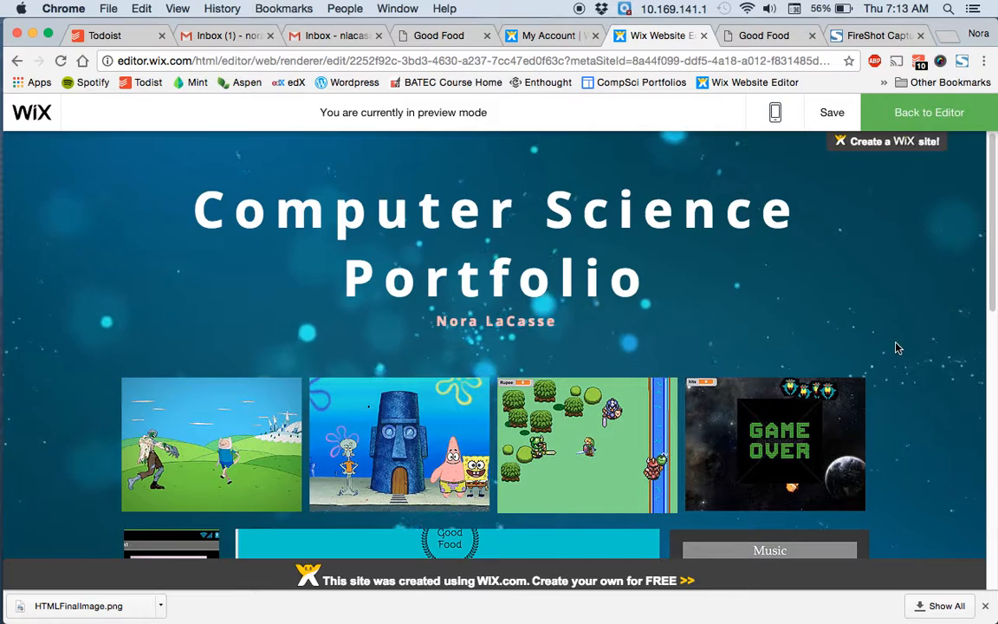
scroll(897, 346, down, 3)
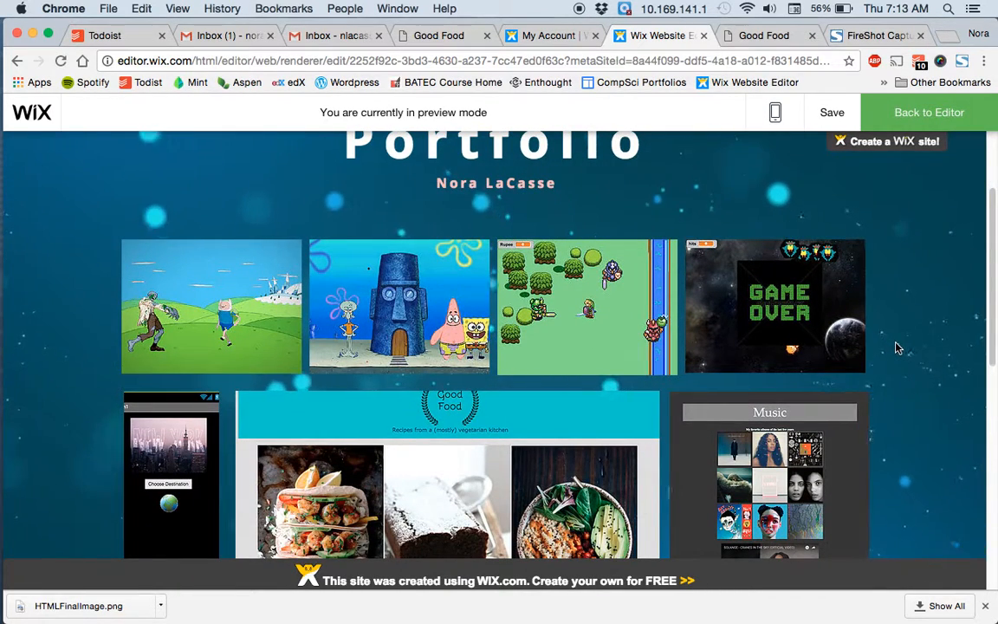
scroll(897, 347, down, 6)
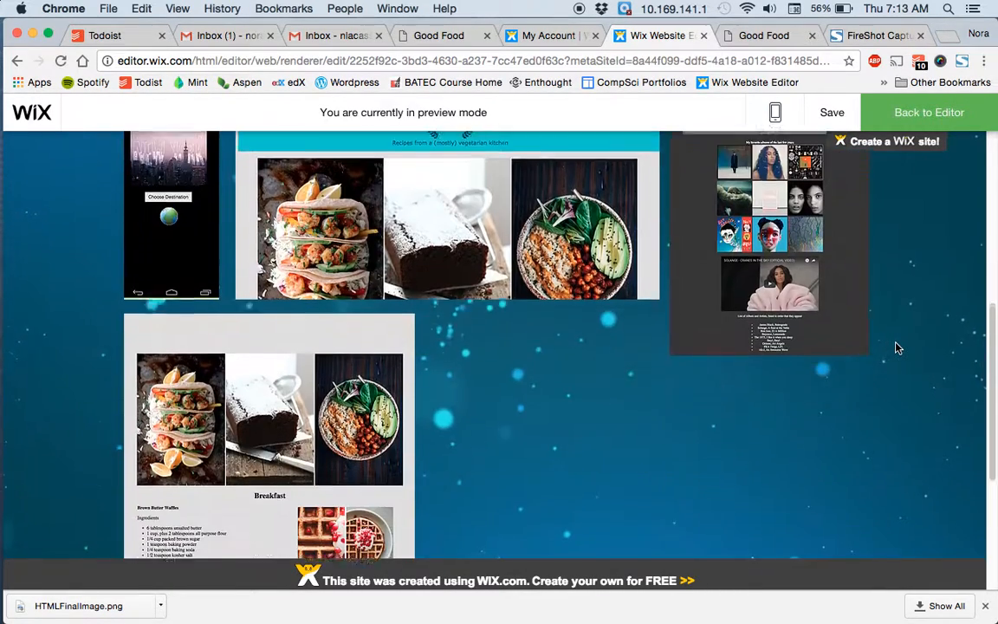